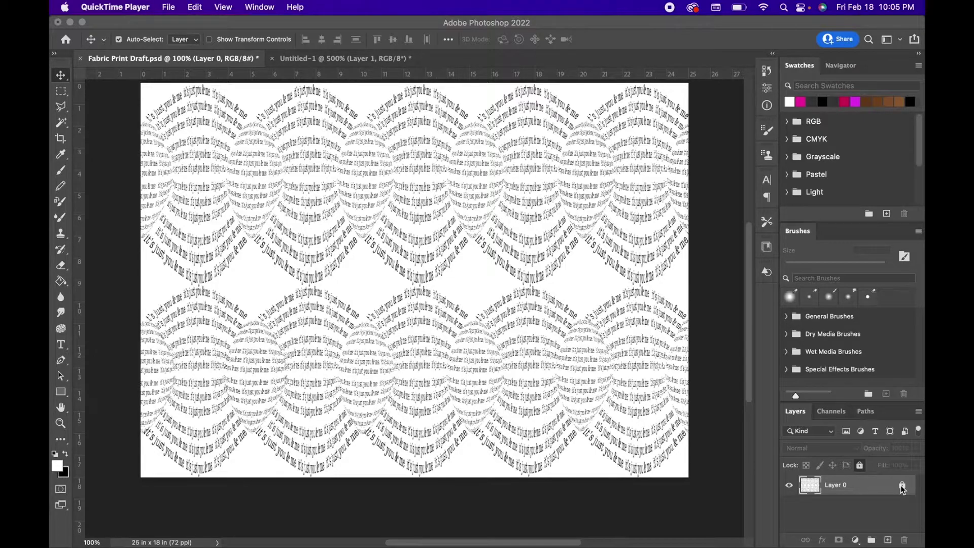
Step: Unlock Layer 0 and shift the wavy pattern across the canvas
click(902, 486)
click(902, 486)
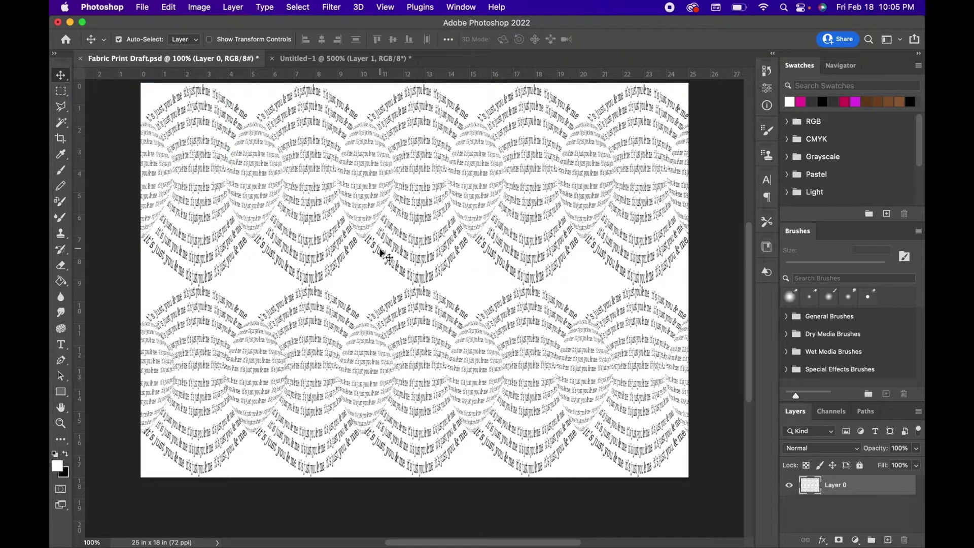
mouse_move(381, 249)
mouse_down()
mouse_move(353, 317)
mouse_move(429, 282)
mouse_move(401, 291)
mouse_move(399, 219)
mouse_move(373, 243)
mouse_move(381, 251)
mouse_up()
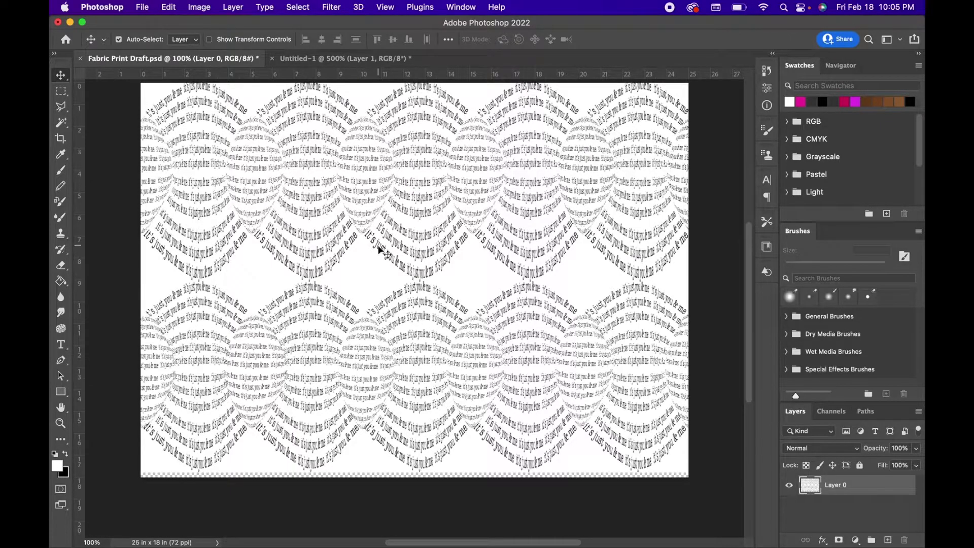
Step: Transform the pattern to full 18 in height, about 12.9 in wide, leaving transparent sides
key(super+t)
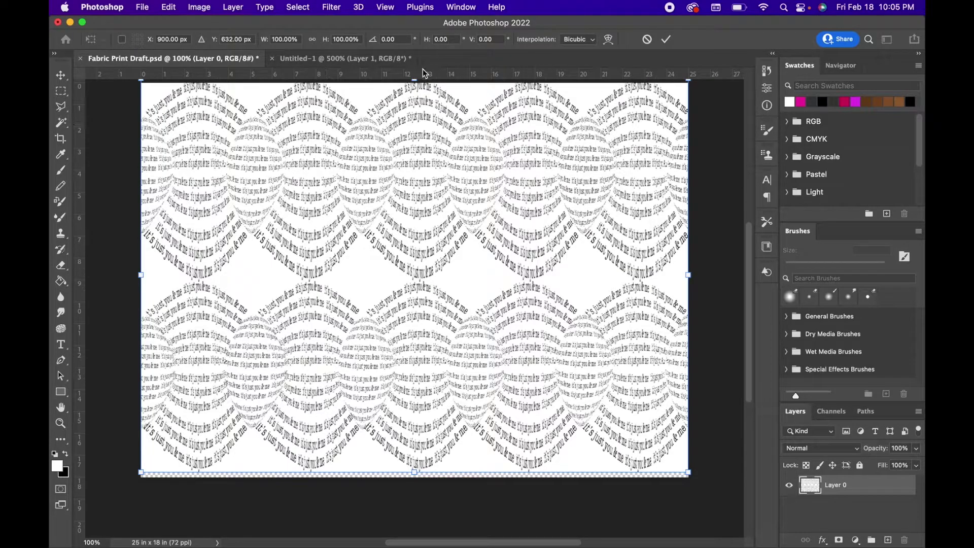
drag(414, 80, 415, 129)
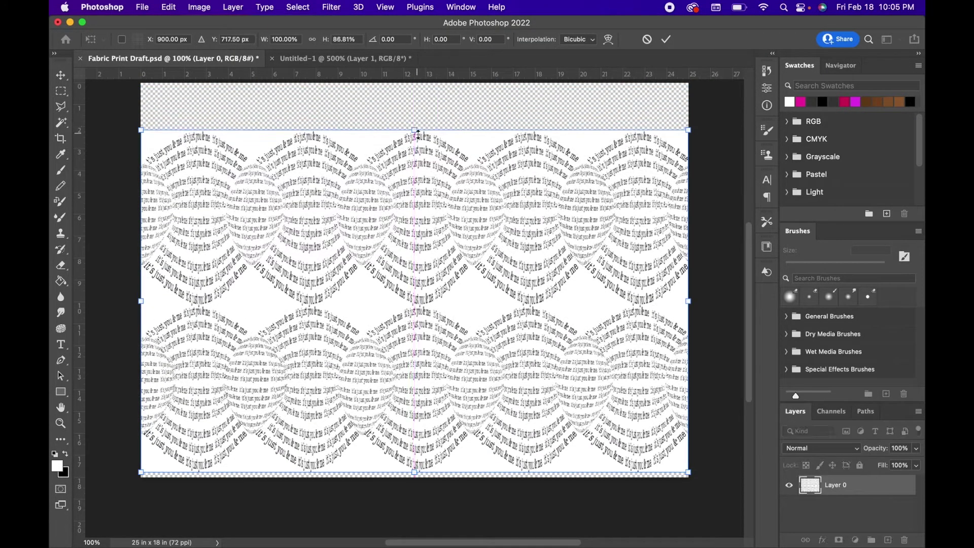
drag(141, 302, 263, 302)
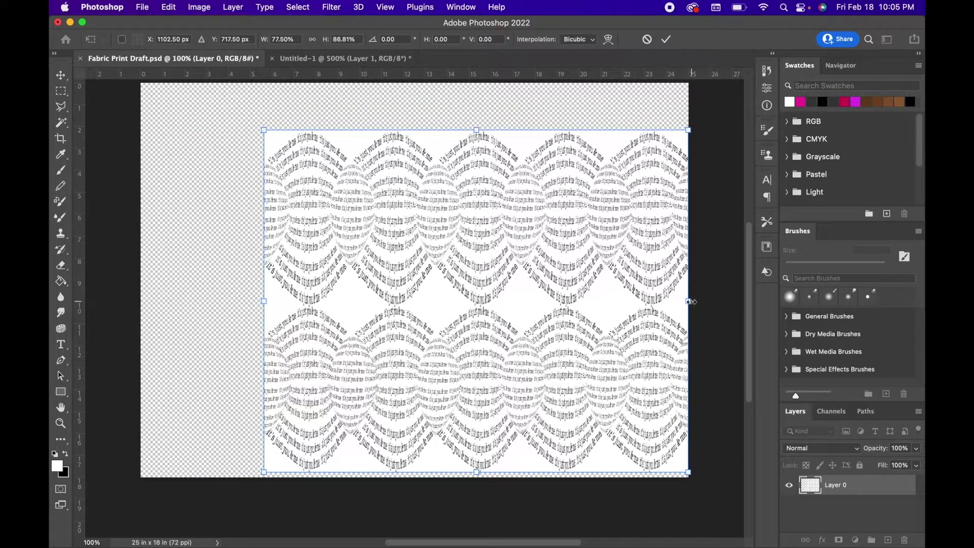
drag(690, 301, 616, 302)
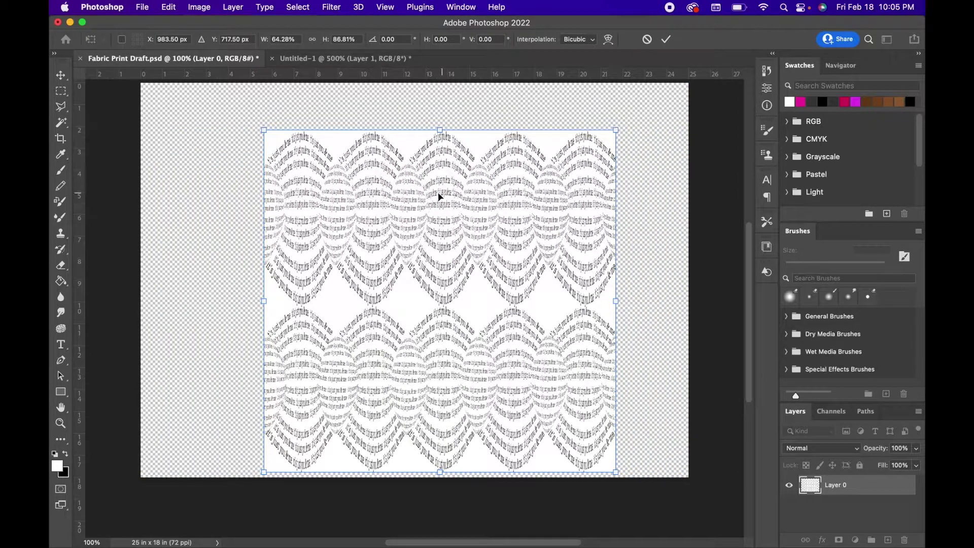
drag(439, 195, 408, 191)
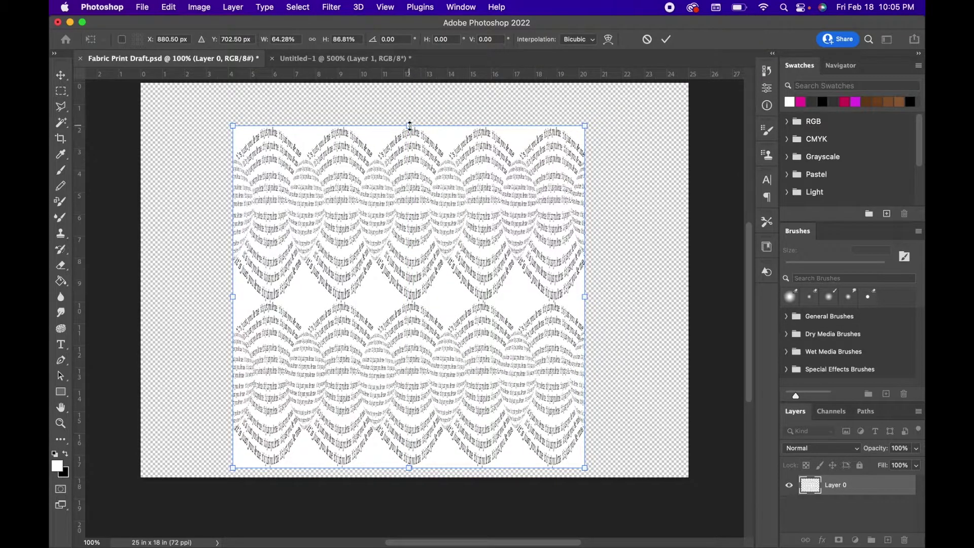
drag(410, 126, 409, 96)
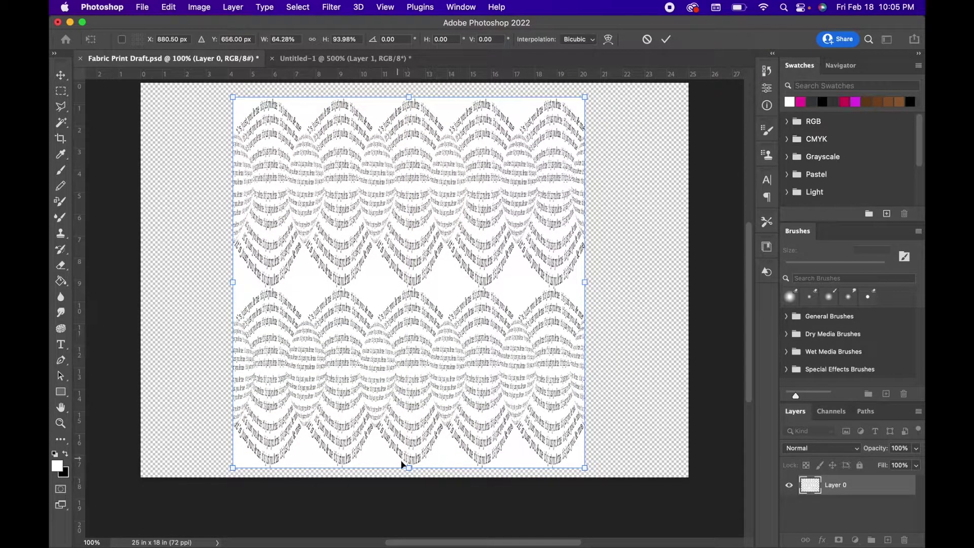
drag(409, 468, 409, 477)
drag(409, 96, 409, 83)
drag(232, 282, 293, 281)
key(Return)
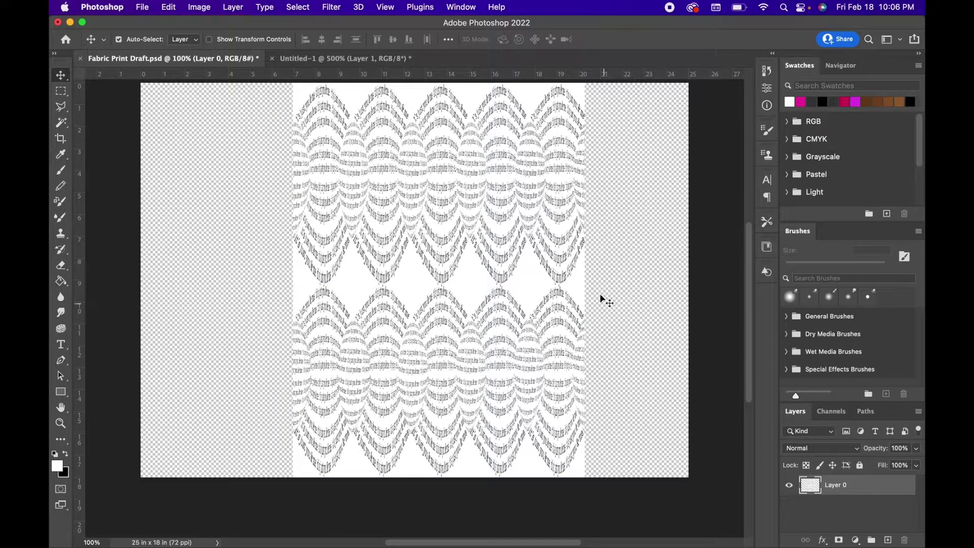
Step: Drag the narrowed pattern from Fabric Print Draft into Untitled-1 and position it over the shirt
click(620, 296)
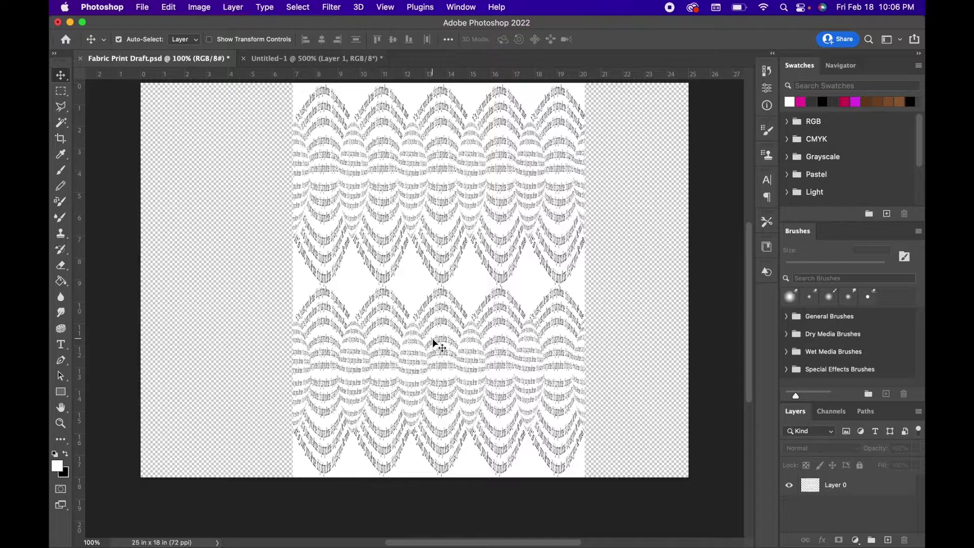
click(272, 59)
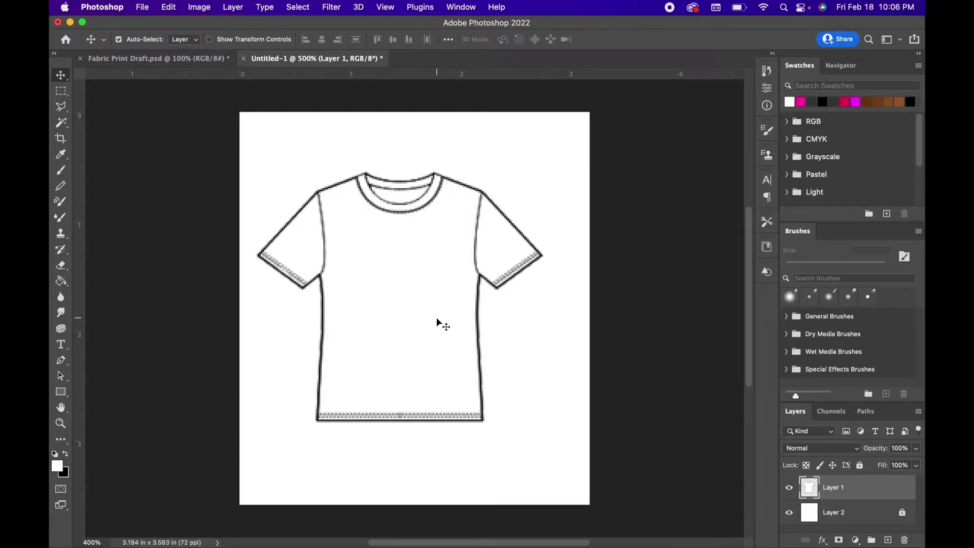
click(167, 60)
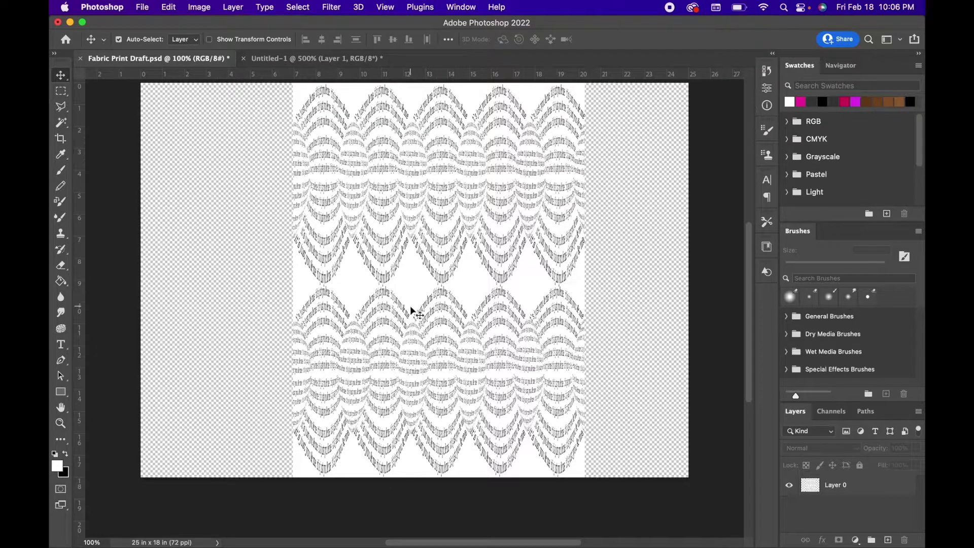
drag(411, 310, 363, 228)
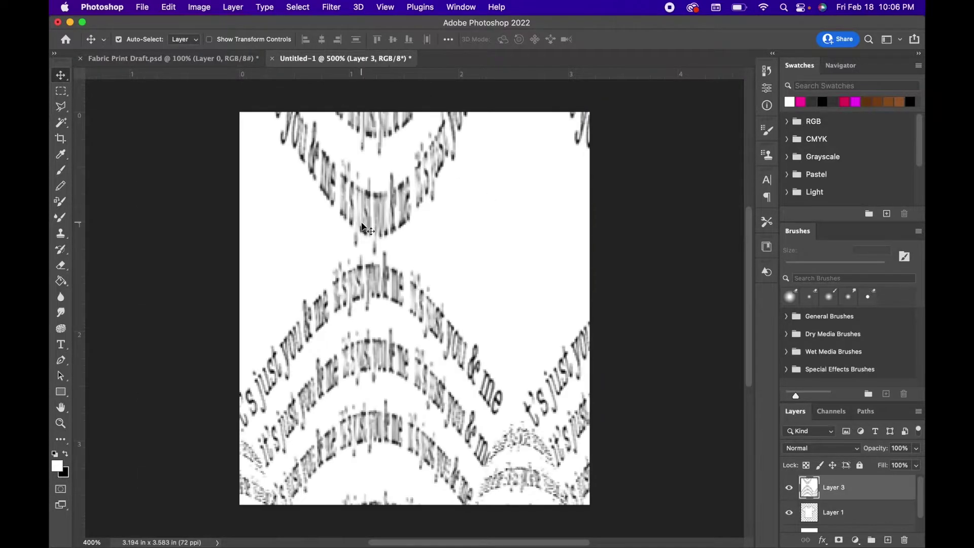
drag(379, 188, 406, 340)
drag(434, 227, 426, 274)
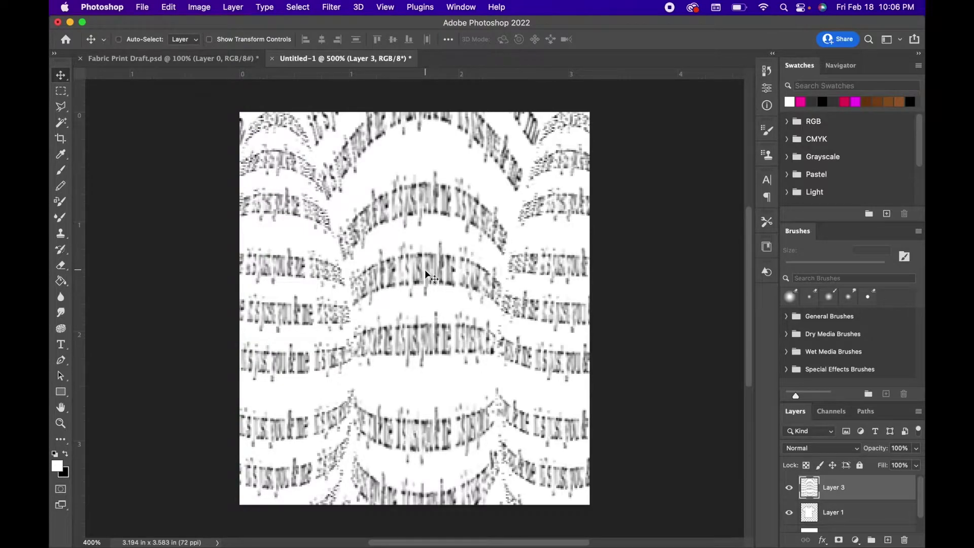
key(super+t)
Step: Scale the copied pattern on Layer 3 down and move it back over the canvas
drag(420, 204, 433, 420)
drag(358, 173, 594, 235)
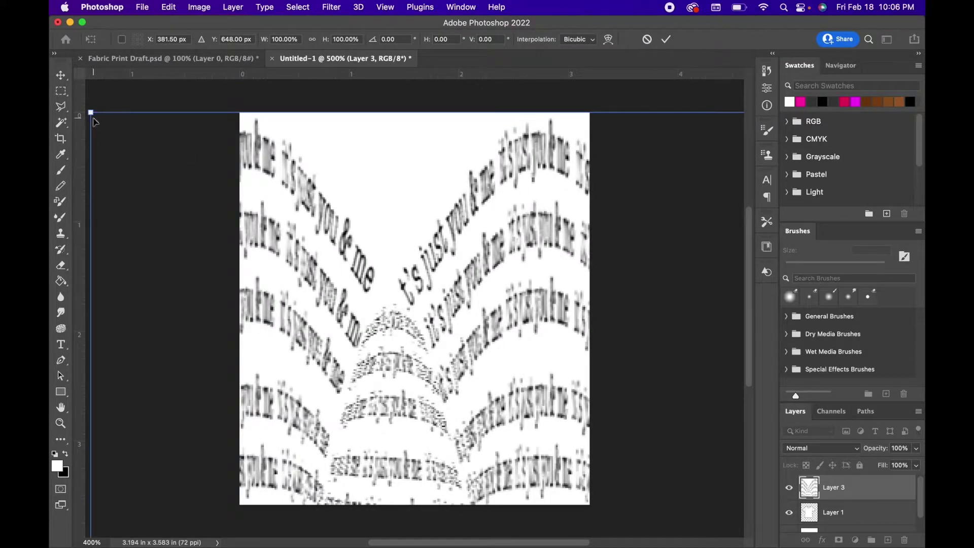
mouse_move(92, 113)
mouse_down()
mouse_move(475, 322)
mouse_move(512, 391)
mouse_move(455, 393)
mouse_move(285, 264)
mouse_move(237, 211)
mouse_move(358, 287)
mouse_move(459, 411)
mouse_move(257, 192)
mouse_move(217, 184)
mouse_up()
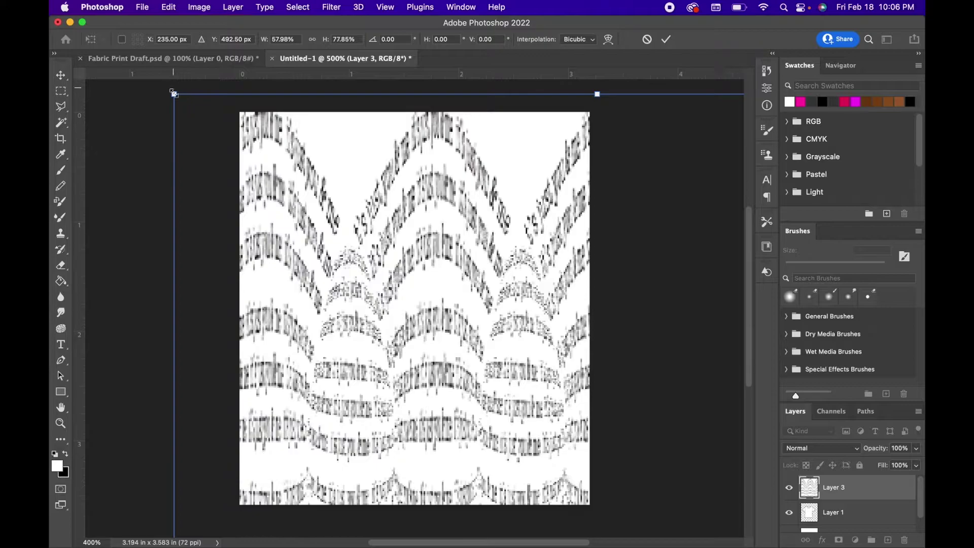
drag(173, 93, 428, 396)
drag(473, 467, 331, 191)
drag(420, 113, 420, 422)
drag(421, 475, 409, 285)
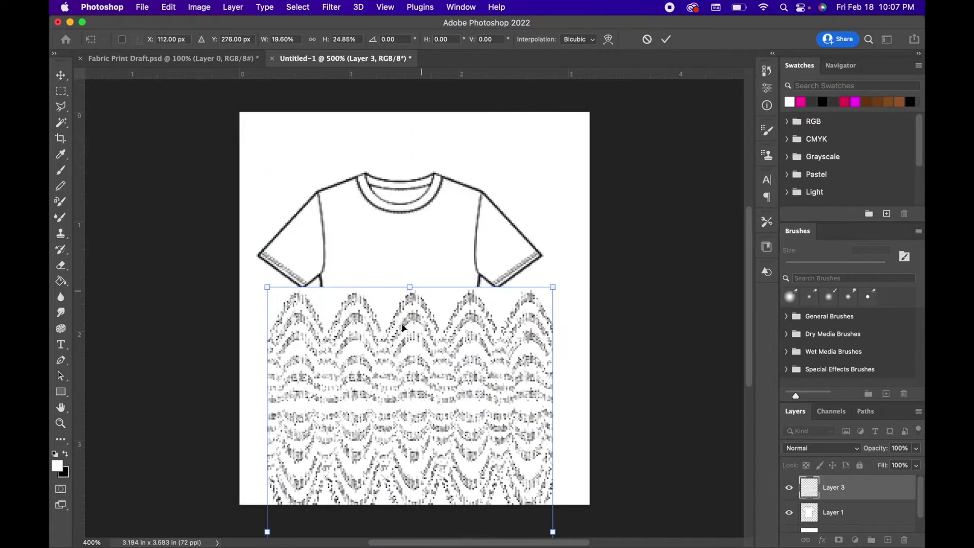
Step: Fine-tune the pattern's height and width over the shirt and commit the transform
drag(388, 392, 375, 217)
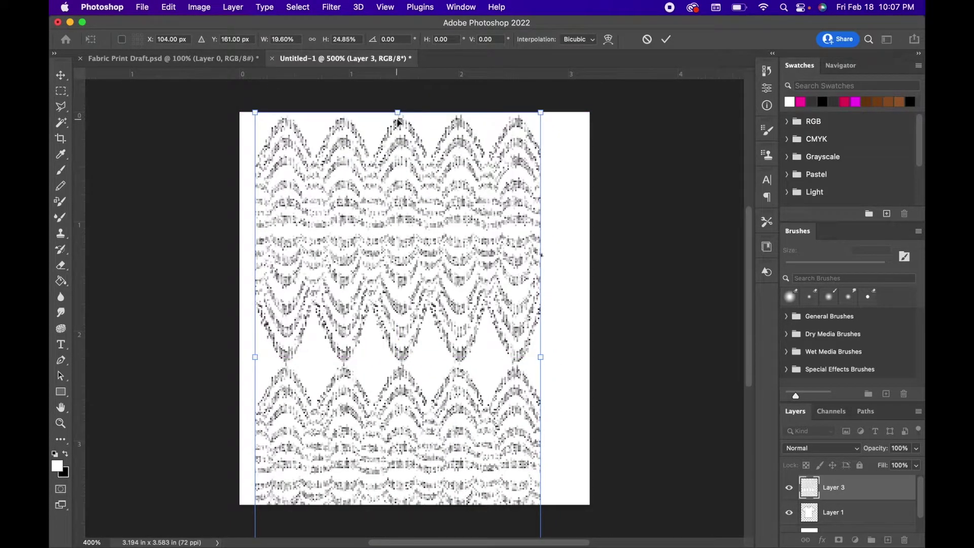
drag(397, 113, 398, 309)
drag(405, 347, 426, 186)
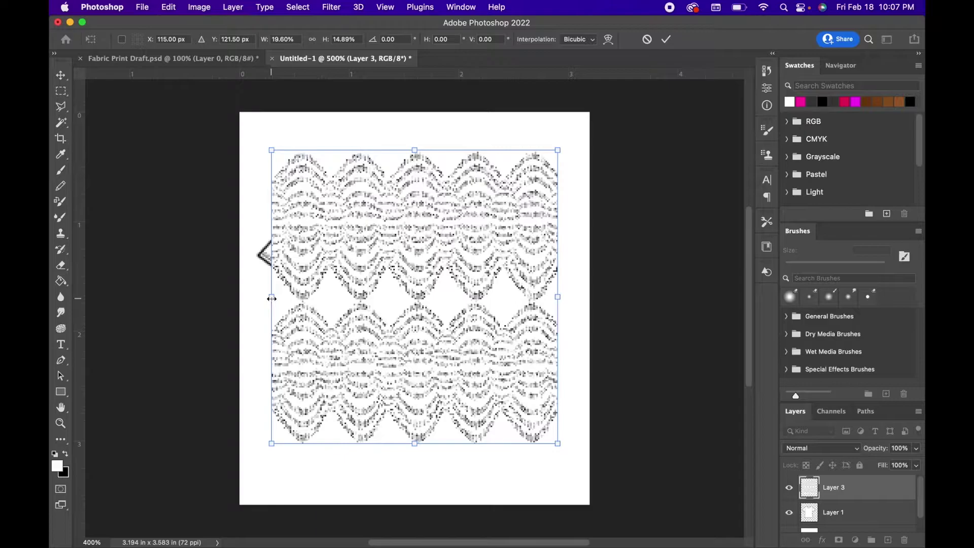
drag(266, 299, 255, 299)
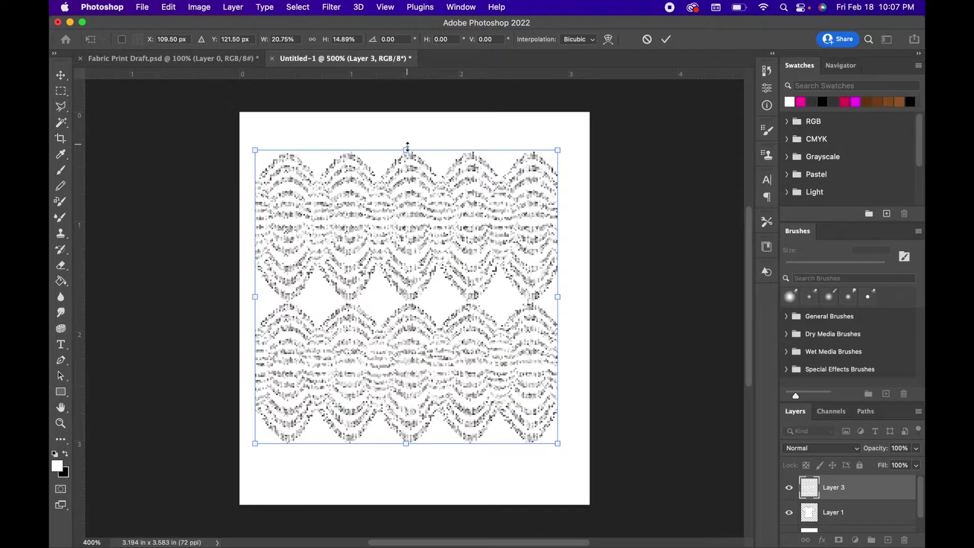
drag(406, 151, 407, 120)
mouse_move(447, 382)
mouse_down()
mouse_move(447, 398)
mouse_move(450, 385)
mouse_up()
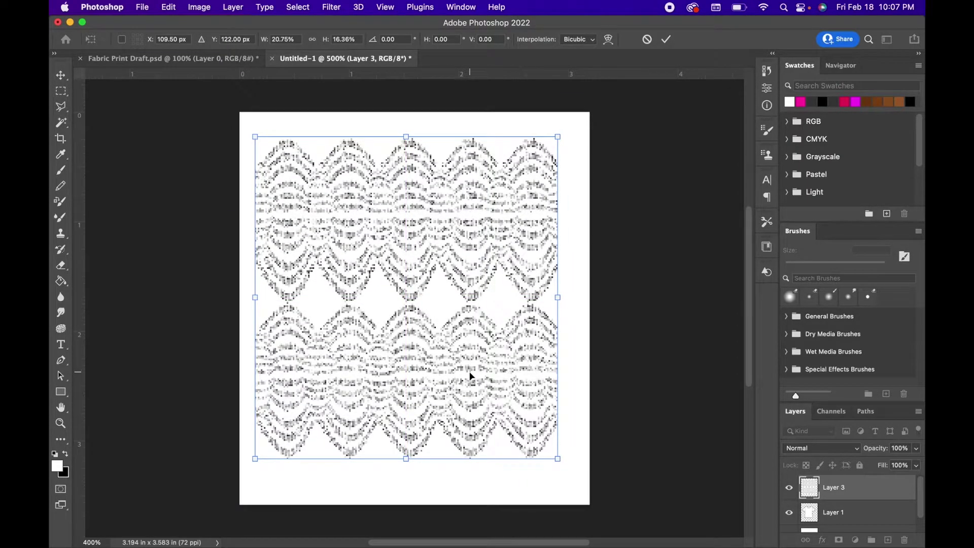
key(Return)
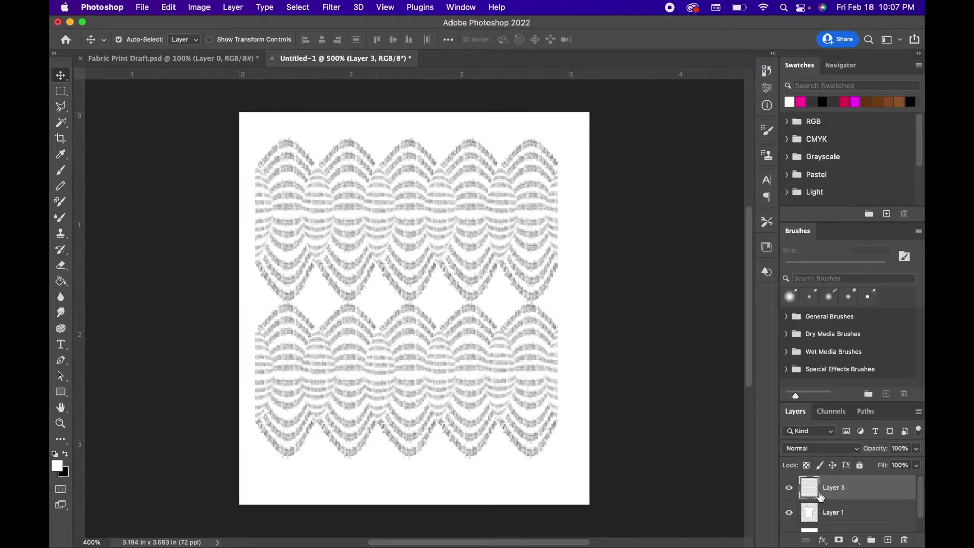
Step: Hide the wave pattern layer and shift the Layer 1 T-shirt slightly right and down
click(789, 488)
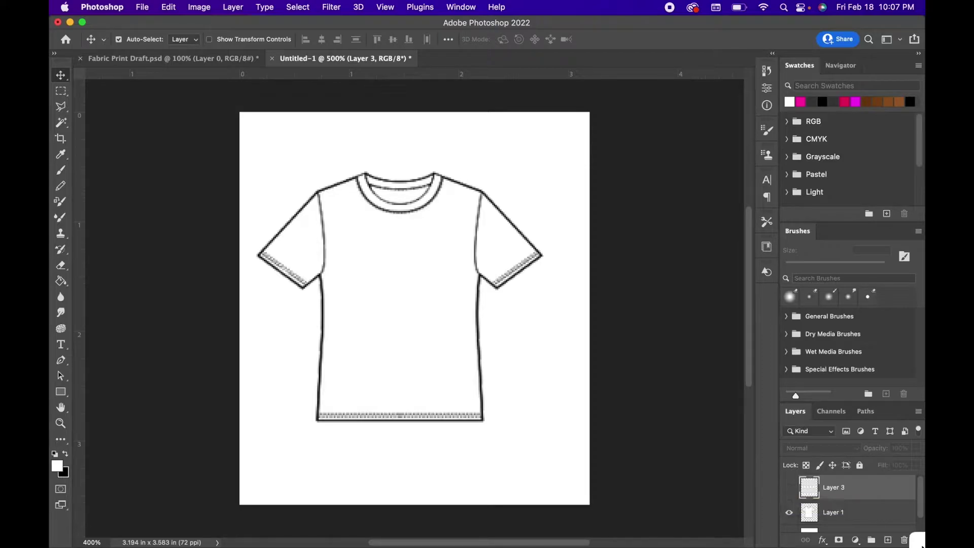
click(834, 513)
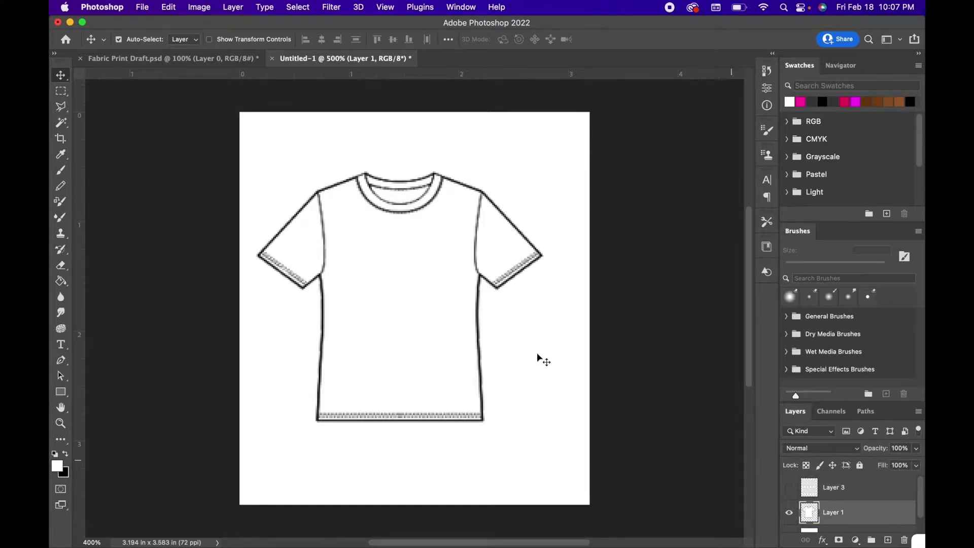
mouse_move(432, 284)
mouse_down()
mouse_move(486, 310)
mouse_move(429, 291)
mouse_up()
drag(922, 502, 922, 547)
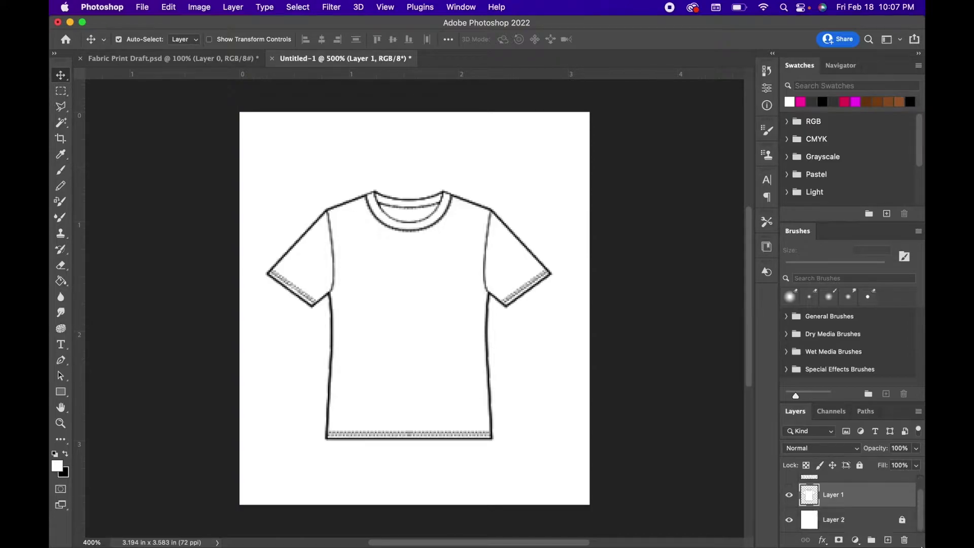
Step: Unlock the white background Layer 2 and delete it
click(846, 522)
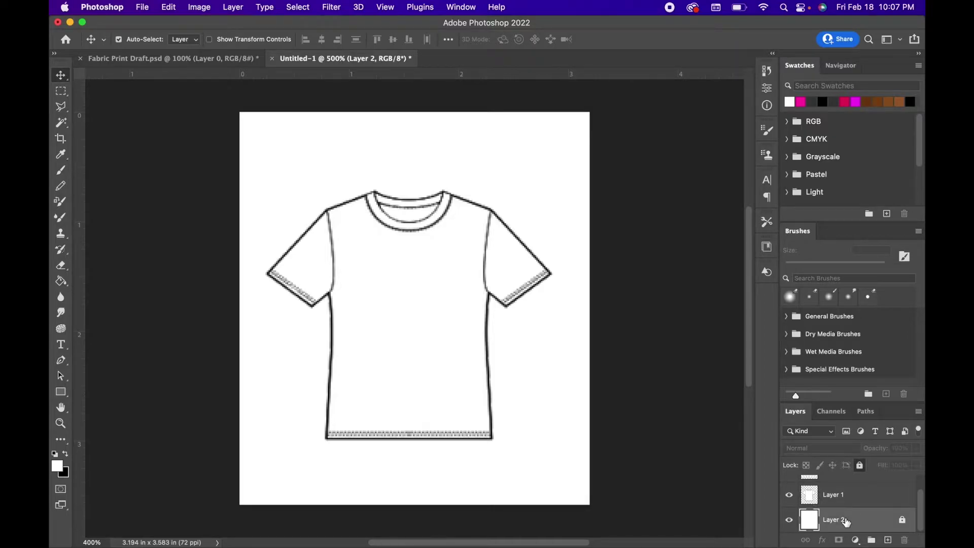
drag(846, 523, 906, 539)
click(897, 521)
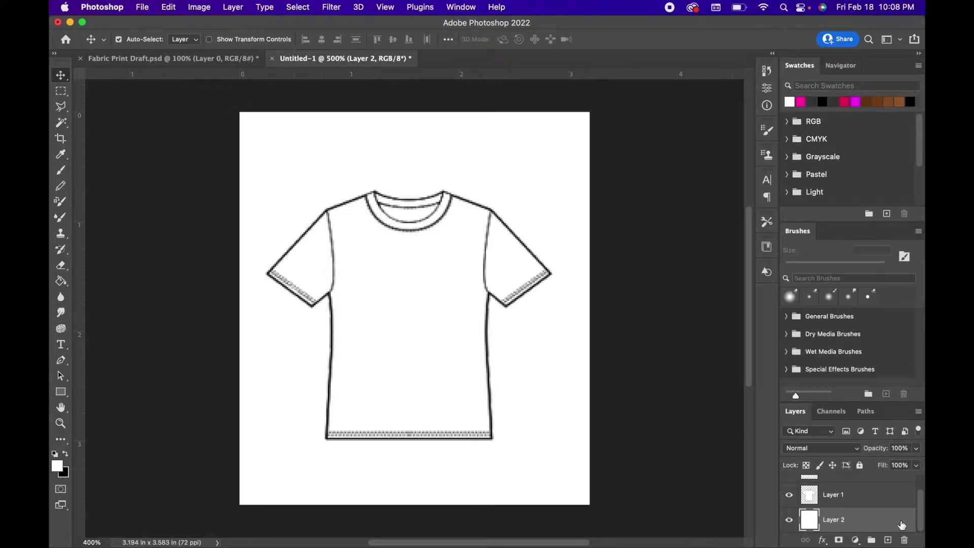
drag(869, 524, 905, 543)
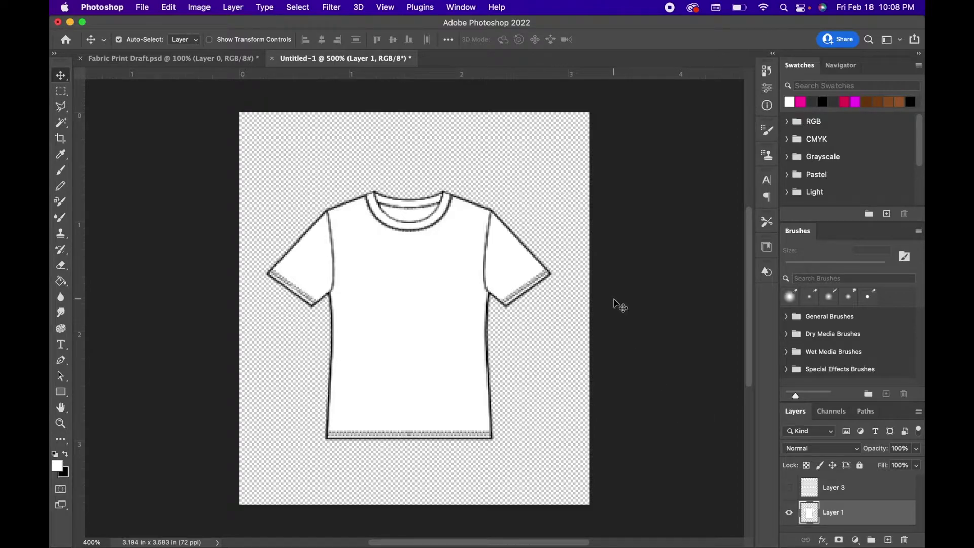
Step: Nudge the shirt lower, make Layer 3's wave pattern visible, and position it over the shirt
mouse_move(433, 324)
mouse_down()
mouse_move(461, 327)
mouse_move(432, 332)
mouse_up()
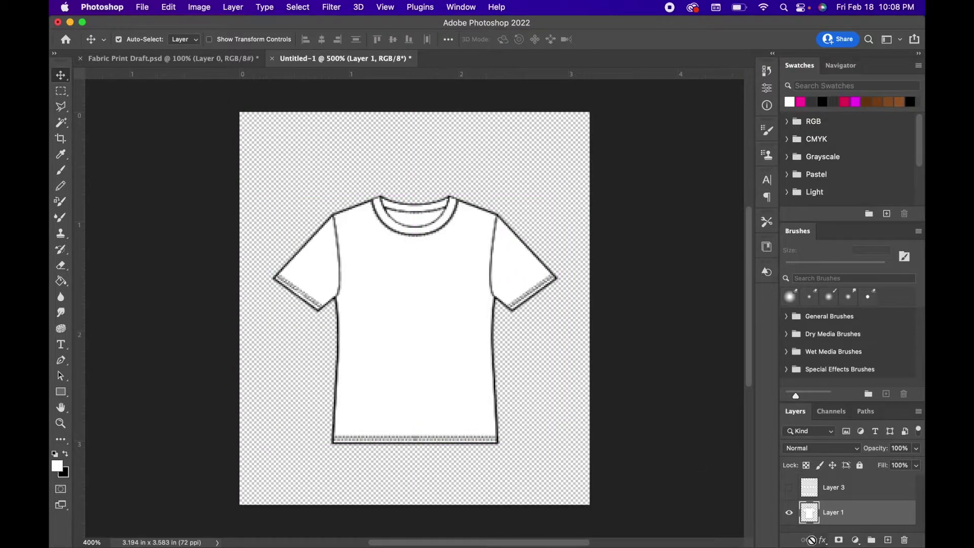
click(790, 488)
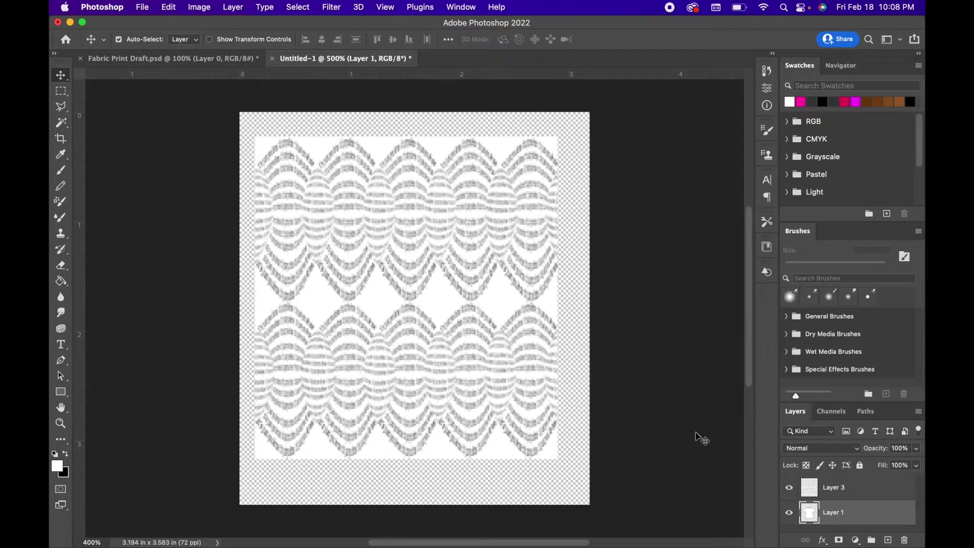
mouse_move(424, 322)
mouse_down()
mouse_move(441, 322)
mouse_move(431, 315)
mouse_up()
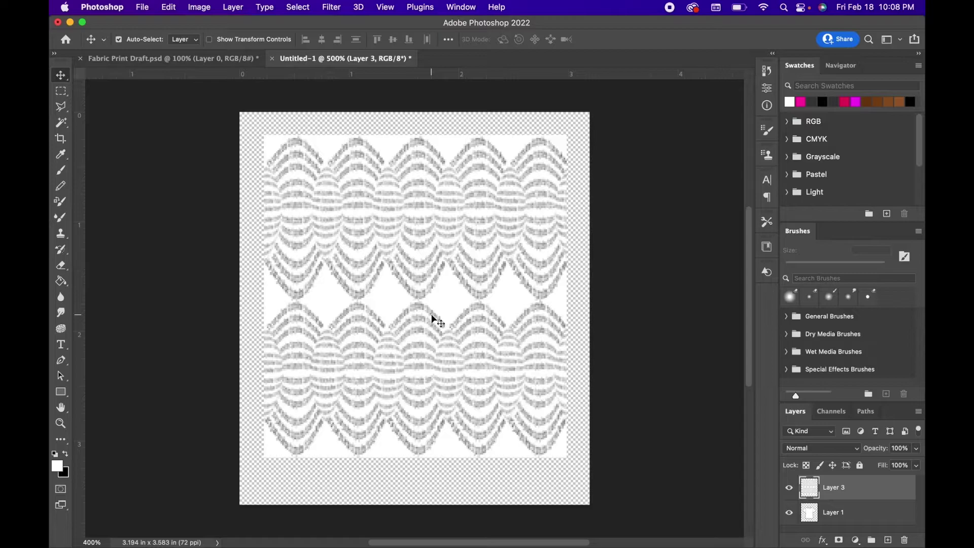
drag(432, 316, 431, 326)
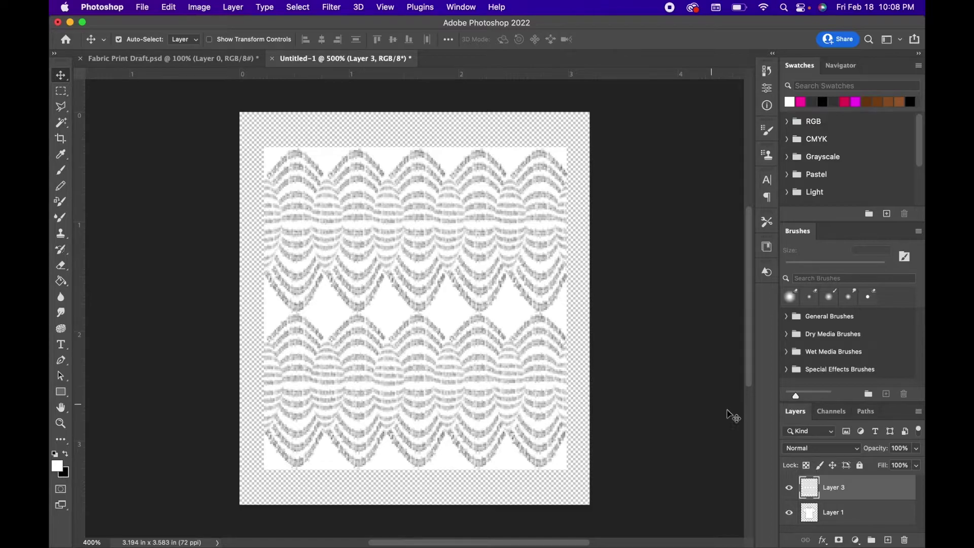
right_click(843, 493)
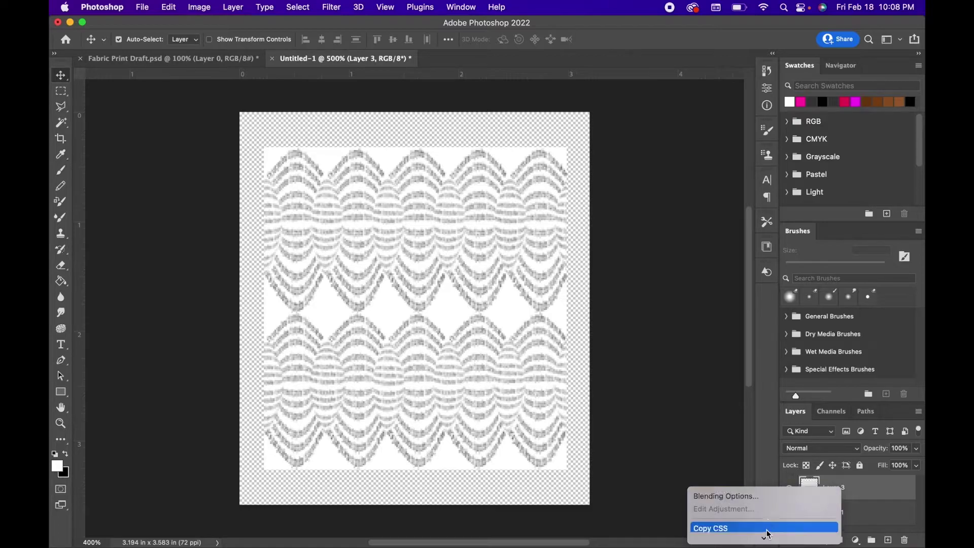
Step: Make Layer 3 a clipping mask on the T-shirt layer so the print stays inside the shirt
mouse_move(765, 539)
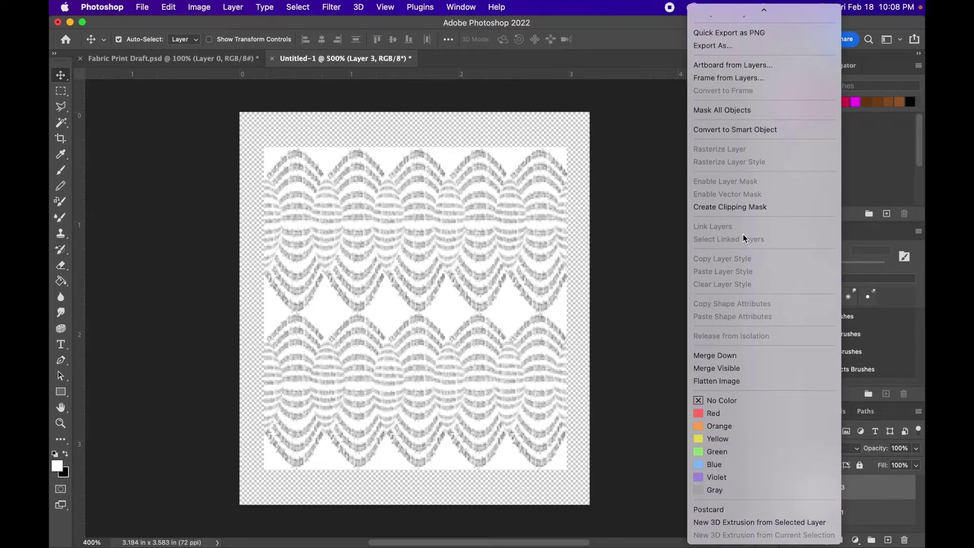
click(750, 206)
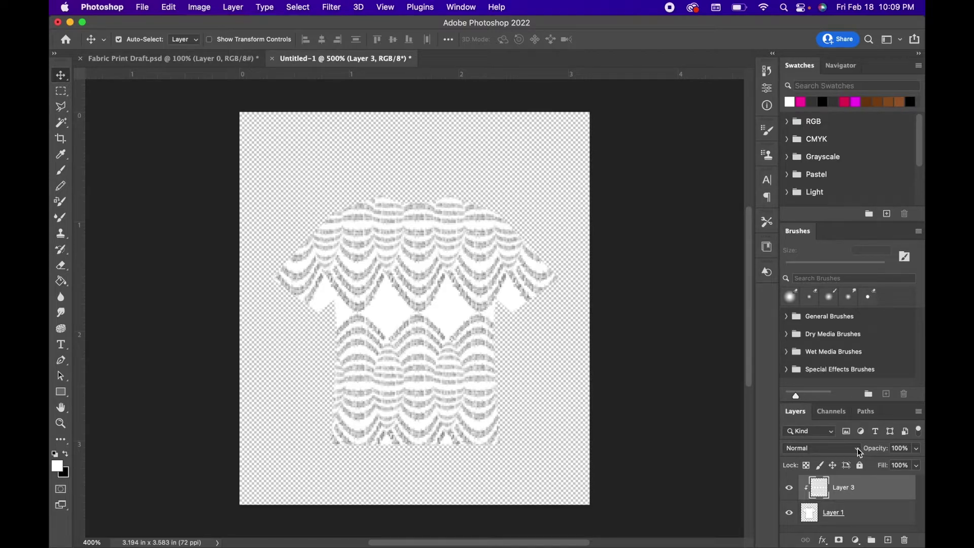
click(858, 448)
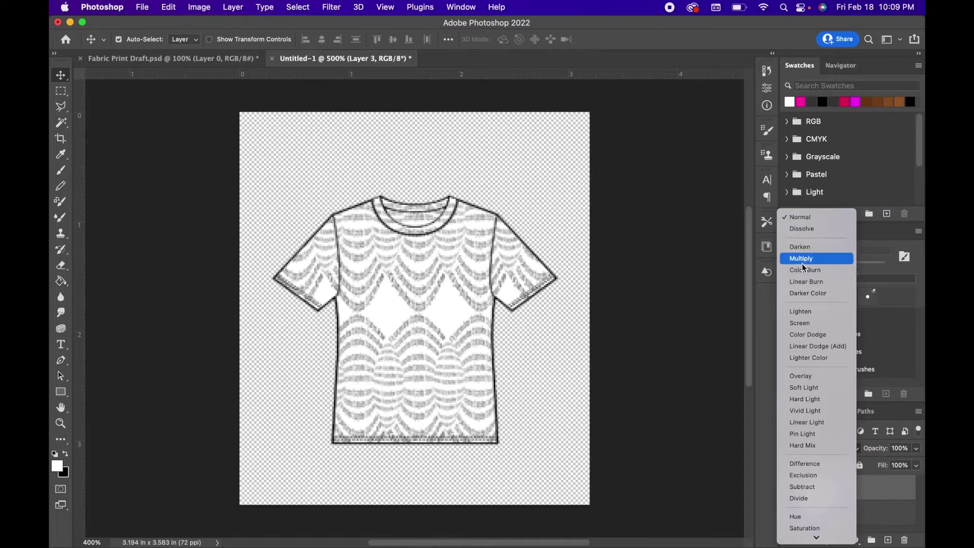
Step: Set Layer 3's blend mode to Multiply and reposition the wave print on the shirt
click(802, 259)
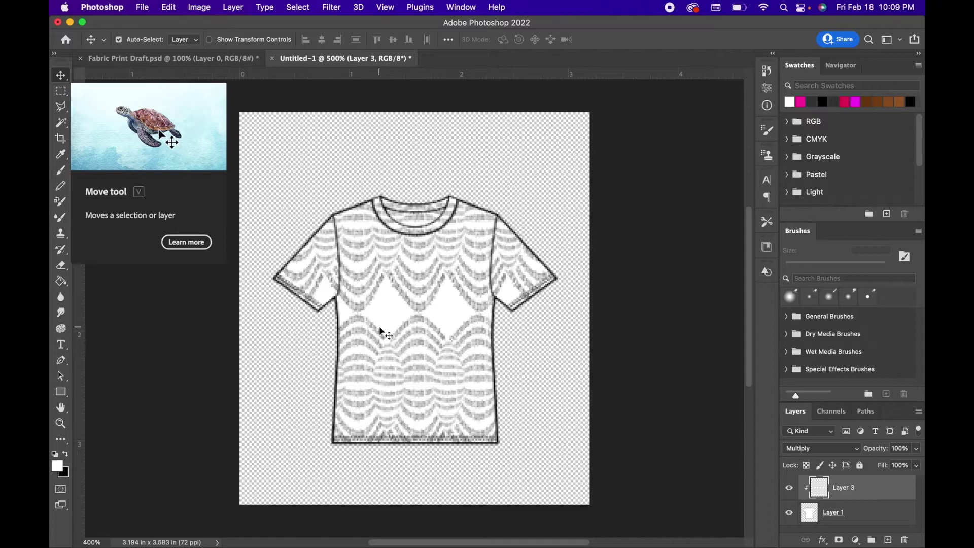
drag(422, 320, 444, 351)
Step: Widen the wave print to about 107%, rotate it about -45°, and move it down inside the shirt
key(super+t)
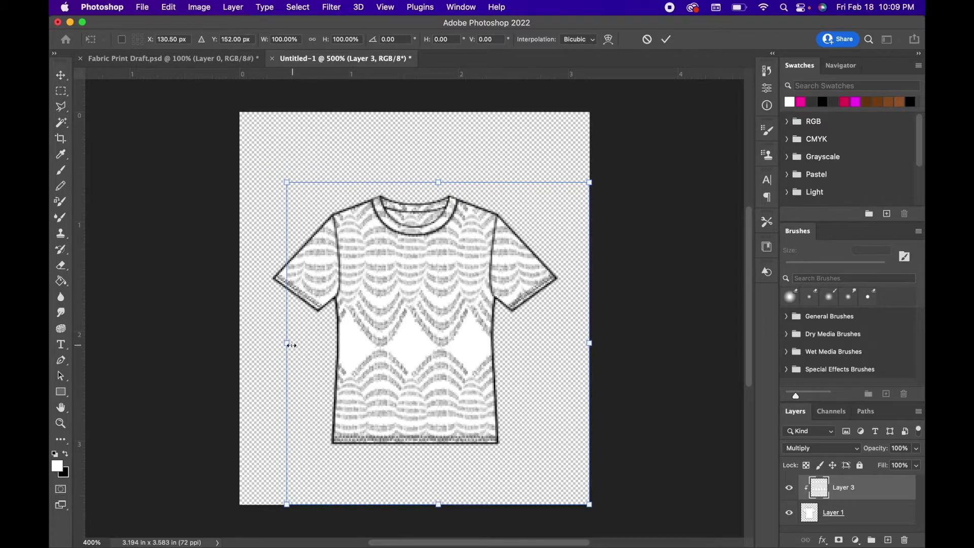
drag(287, 343, 264, 343)
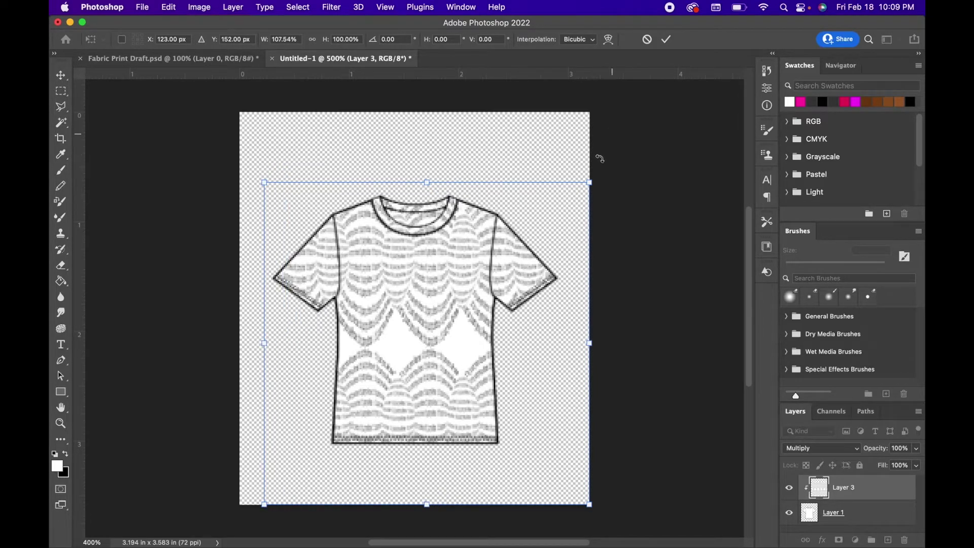
drag(600, 160, 423, 180)
key(Return)
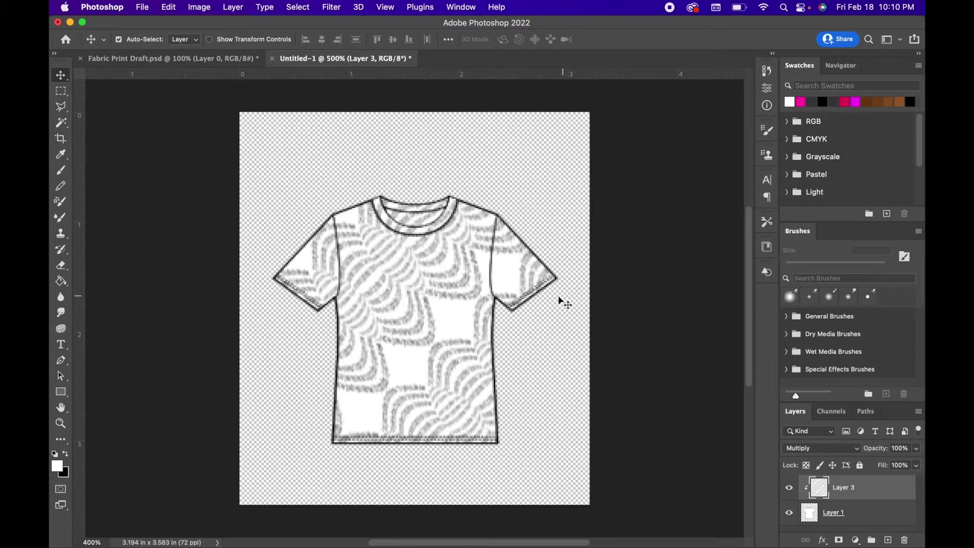
mouse_move(402, 298)
mouse_down()
mouse_move(368, 335)
mouse_move(405, 347)
mouse_move(395, 321)
mouse_move(402, 310)
mouse_move(388, 309)
mouse_up()
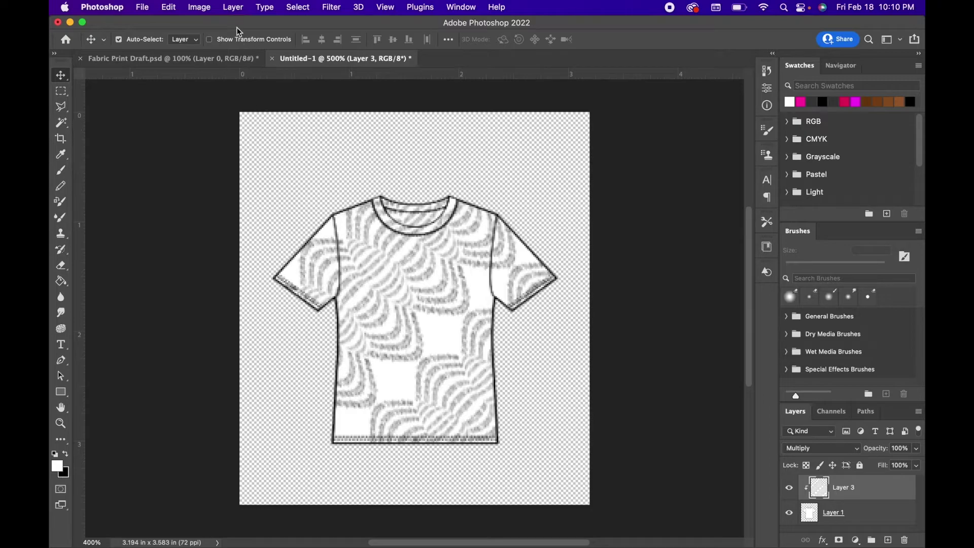
click(233, 7)
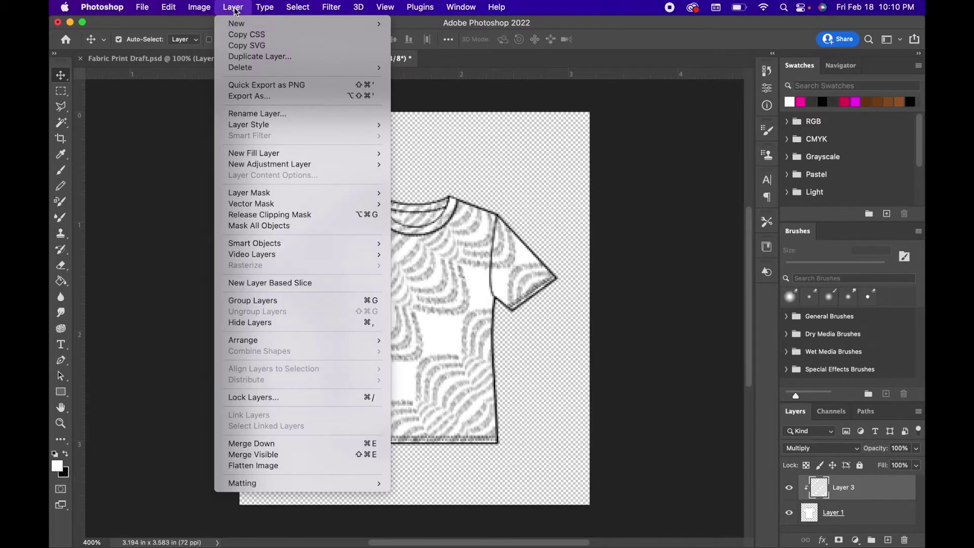
Step: Flatten the image, convert the Background to Layer 0, and move the shirt down and right
click(243, 465)
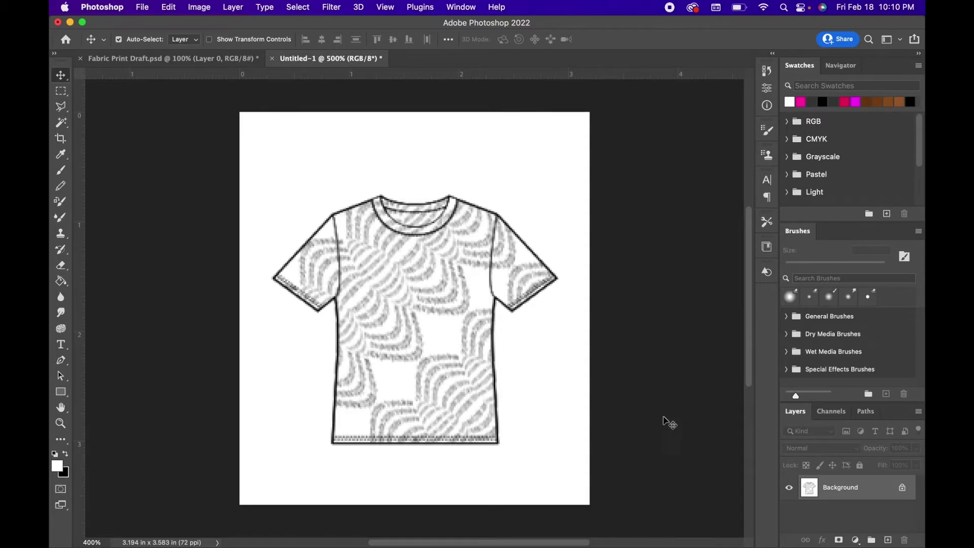
drag(452, 342, 442, 185)
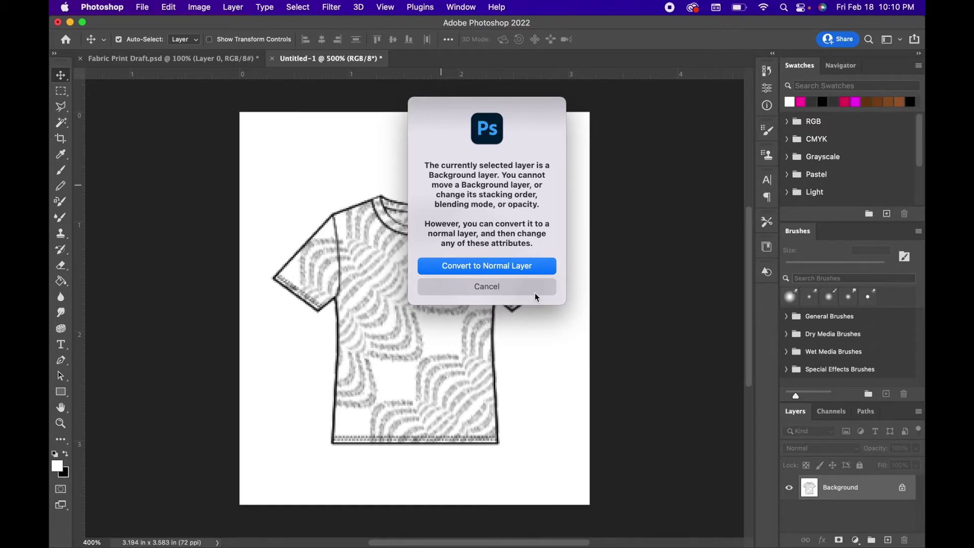
click(490, 266)
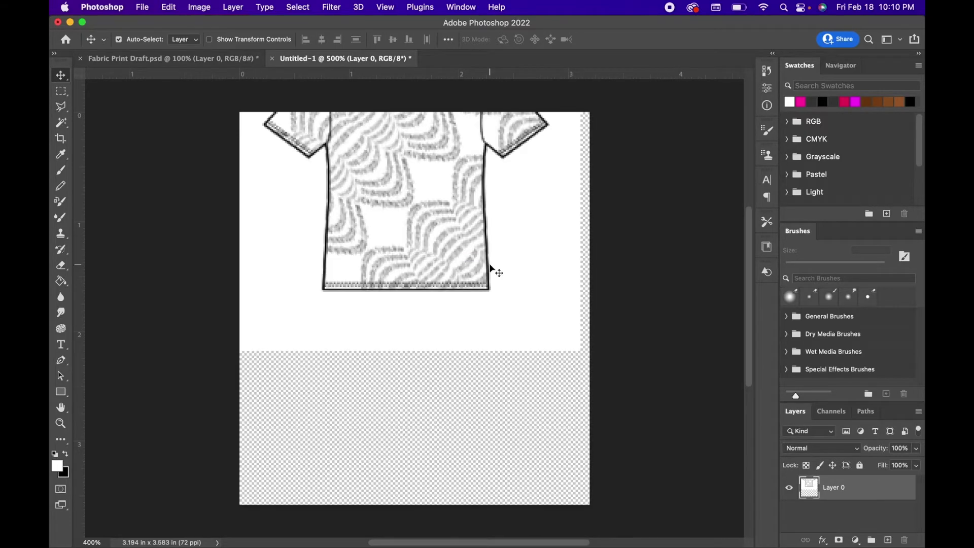
drag(439, 199, 447, 356)
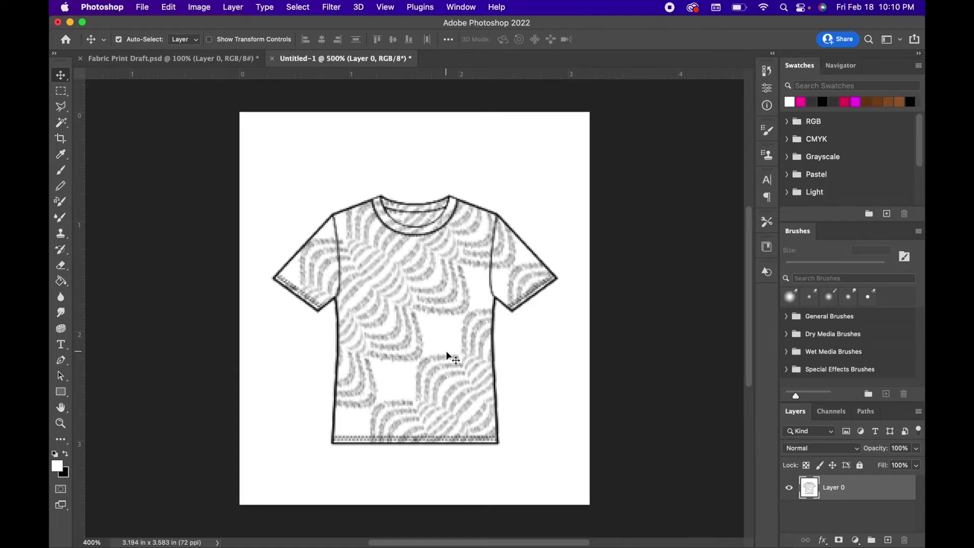
Step: Scale the printed shirt down to about 91% and centre it on the canvas
key(super+t)
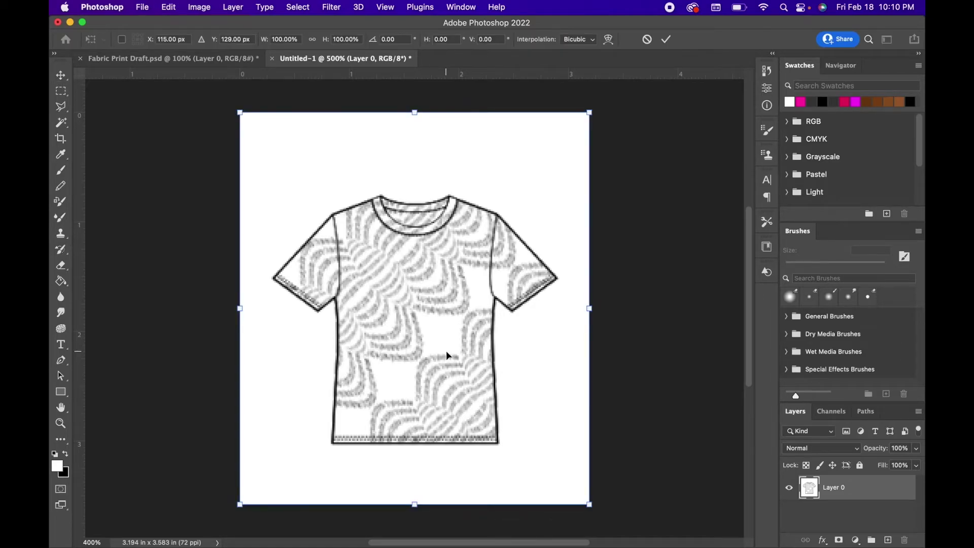
drag(240, 113, 267, 153)
drag(457, 361, 444, 339)
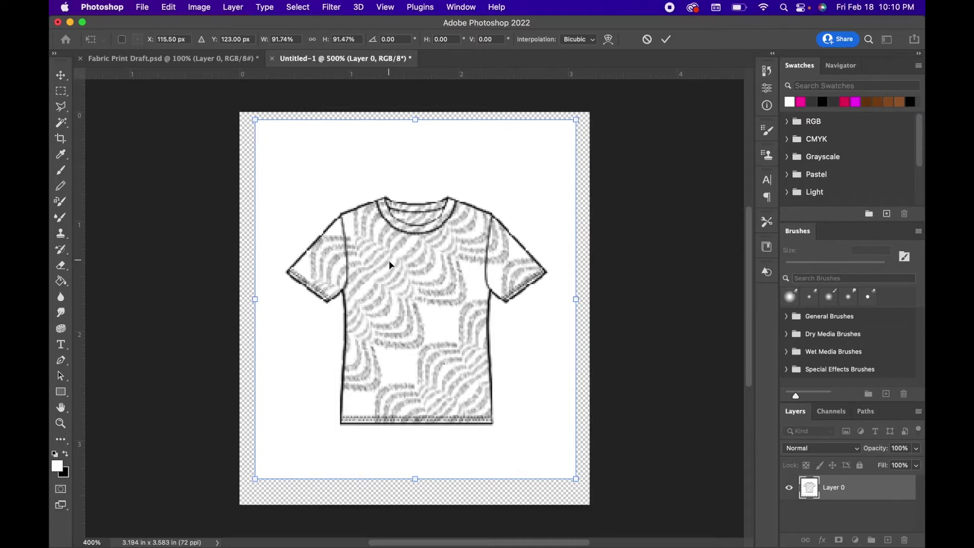
mouse_move(389, 260)
mouse_down()
mouse_move(390, 271)
mouse_move(388, 262)
mouse_up()
key(Return)
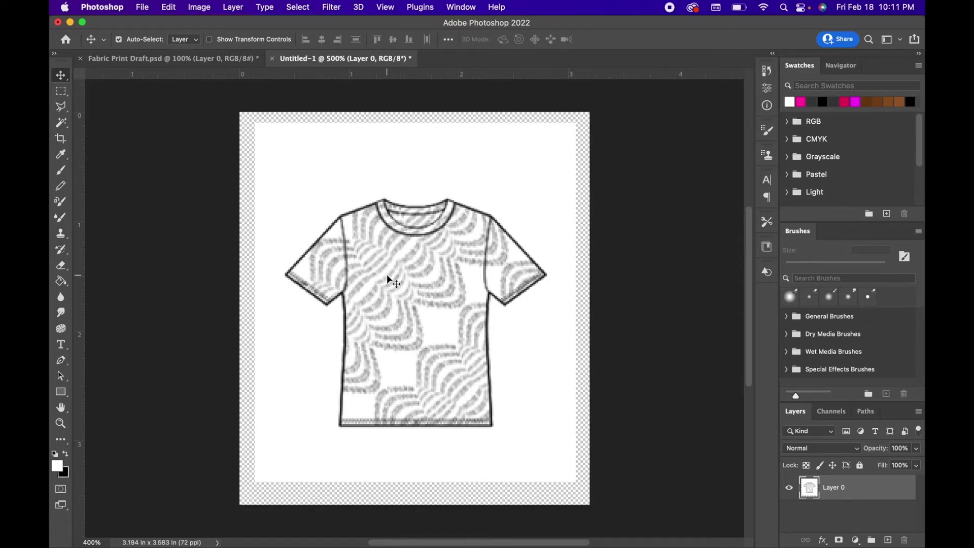
Step: Select the white page around the shirt with the Magic Wand and delete it, then deselect
click(62, 125)
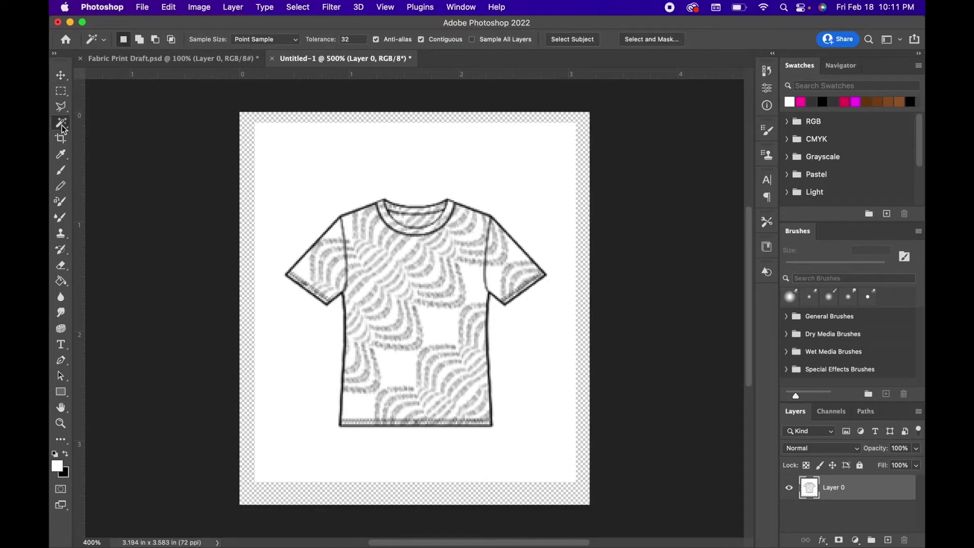
click(435, 169)
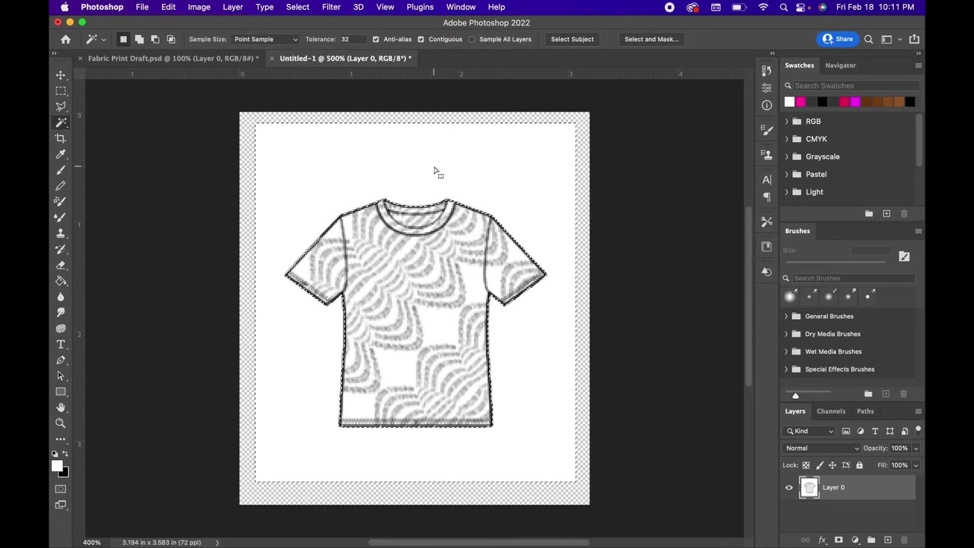
key(Delete)
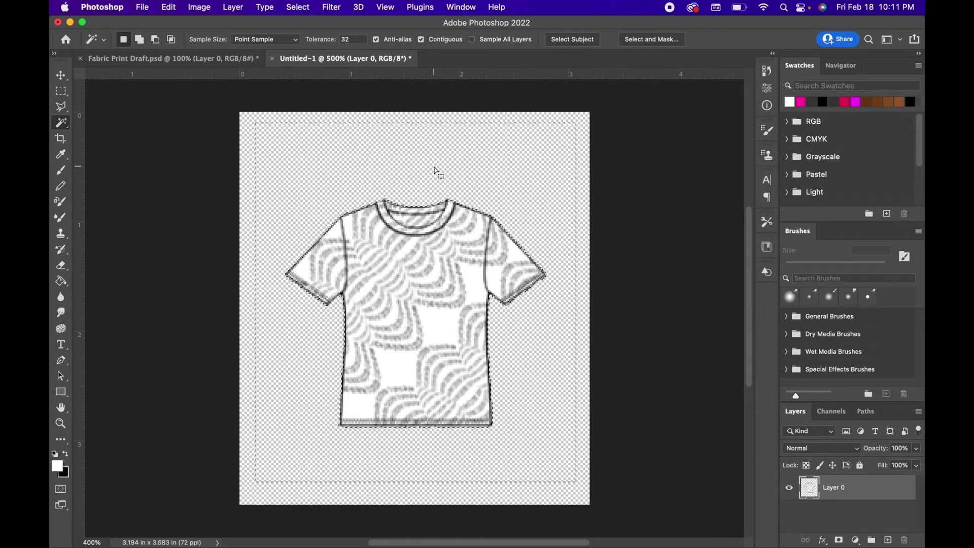
key(super+d)
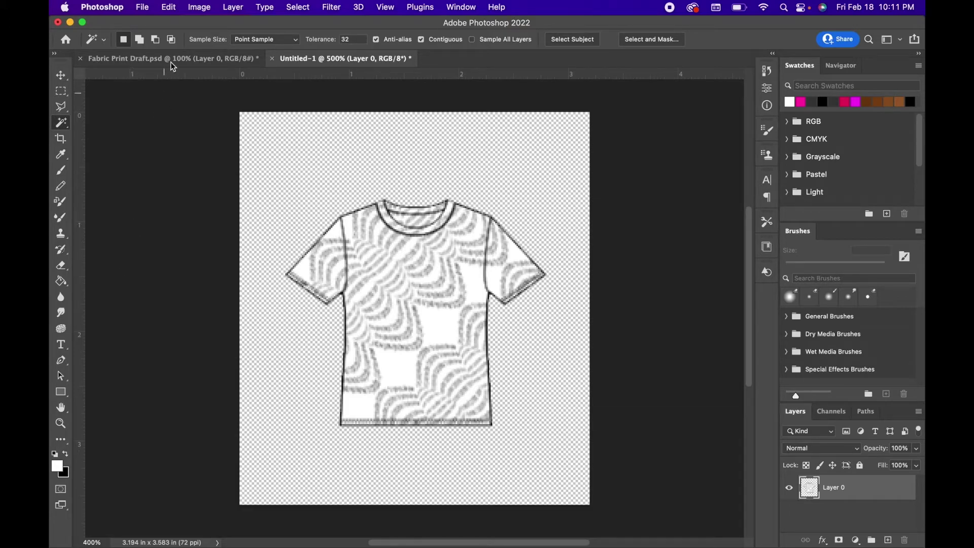
Step: Save the transparent printed shirt locally as 'printed flat.psd' in MFI Spr 22 with maximized compatibility
click(169, 7)
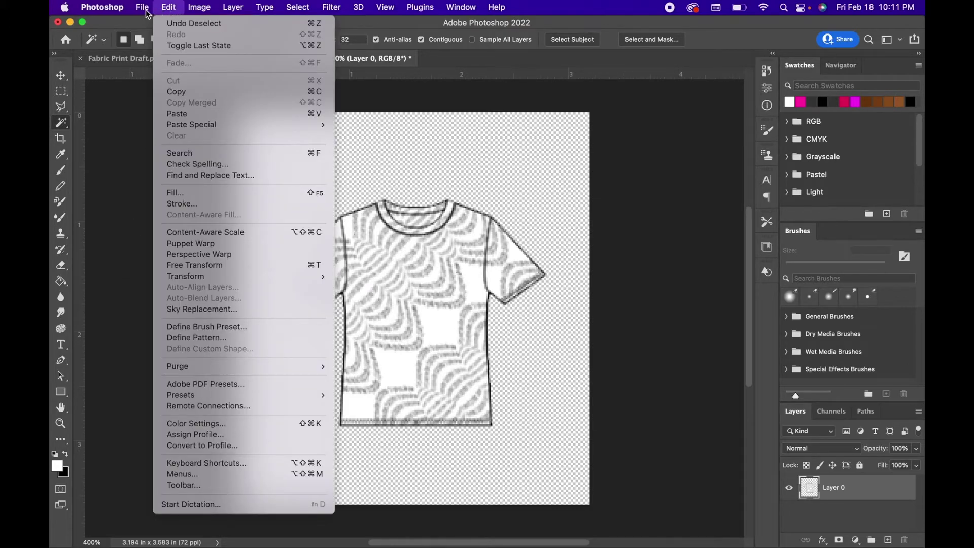
mouse_move(142, 7)
click(154, 142)
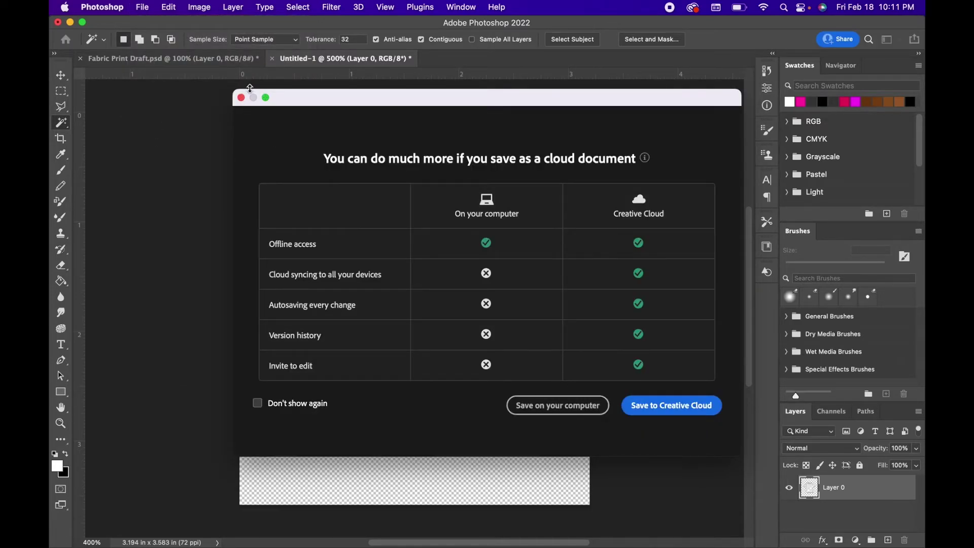
click(559, 408)
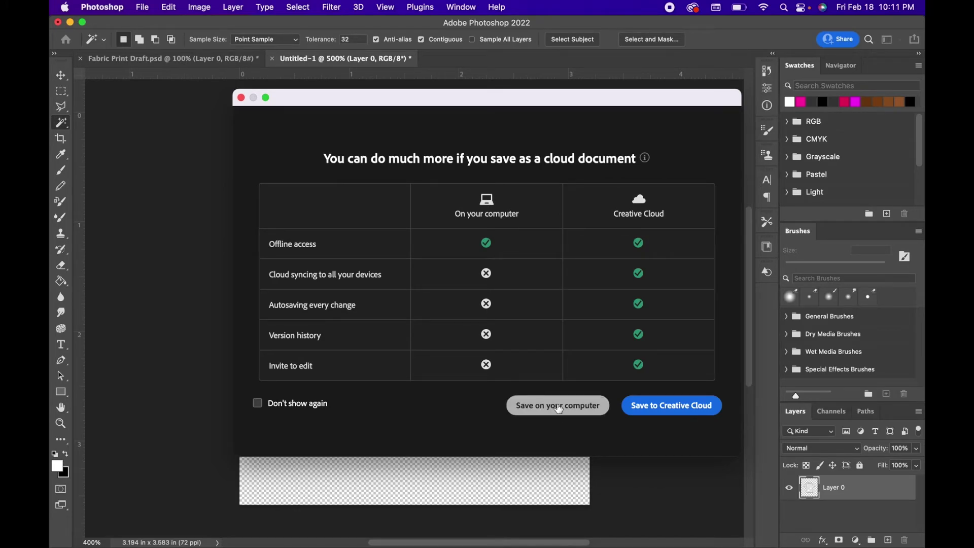
click(559, 409)
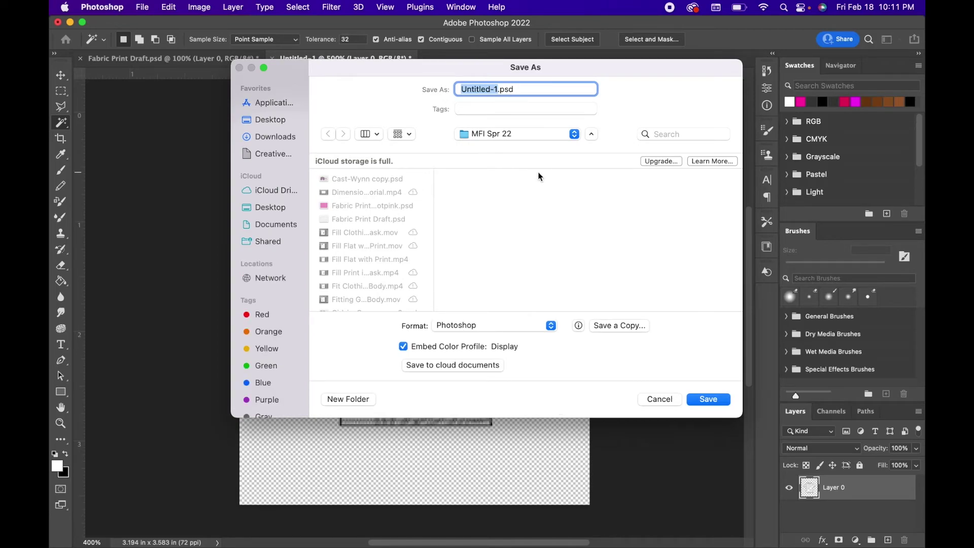
text(printed flat)
click(705, 400)
click(635, 242)
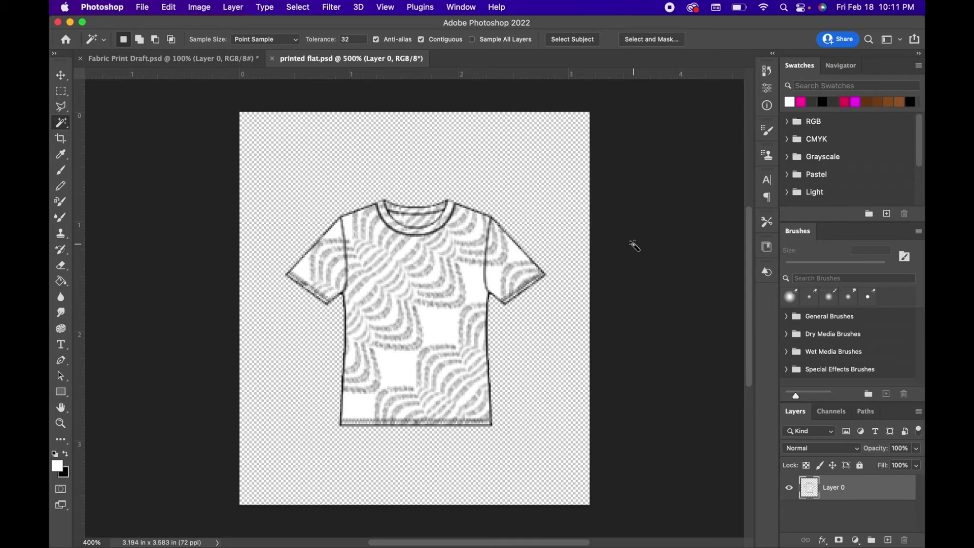
Step: Save a local copy as 'printed flat copy.jpg' in JPEG format at quality 8 (High)
click(145, 9)
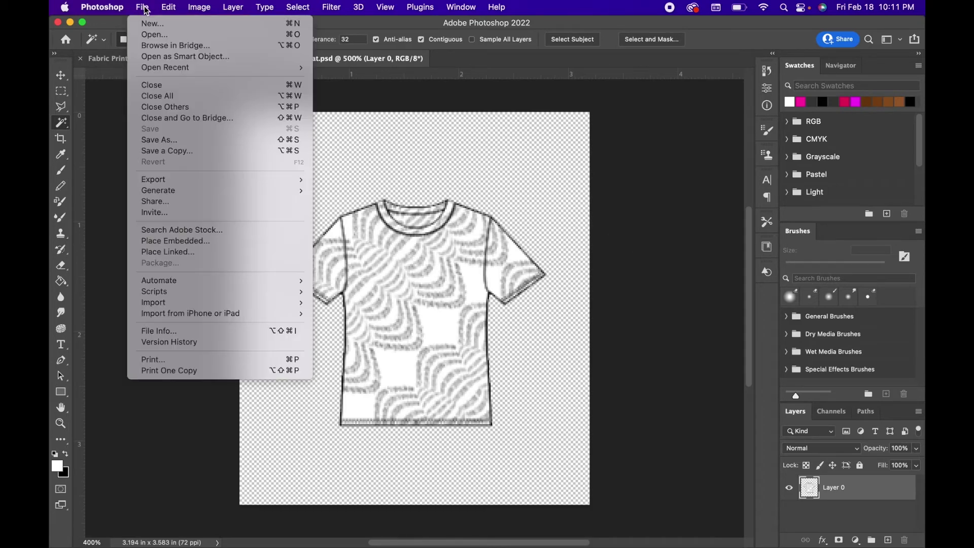
click(146, 142)
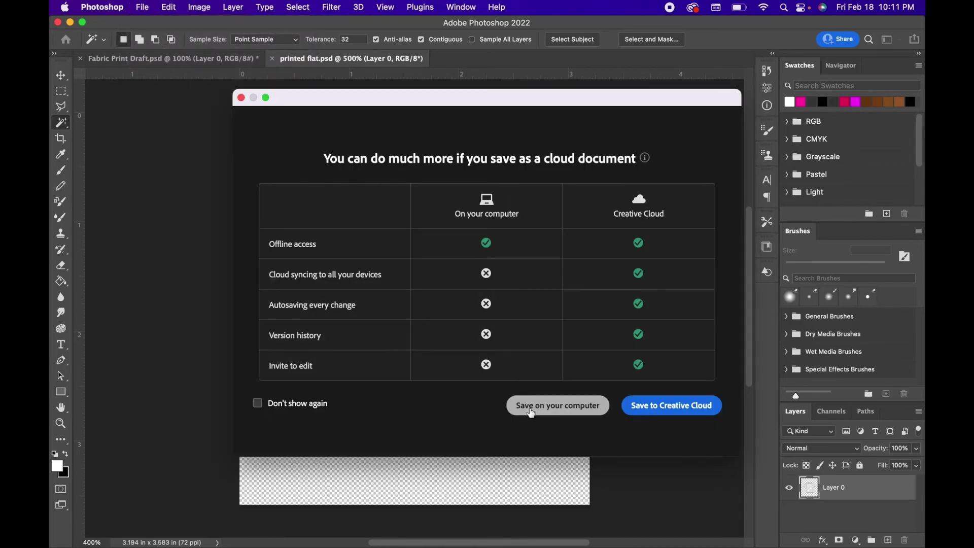
click(531, 413)
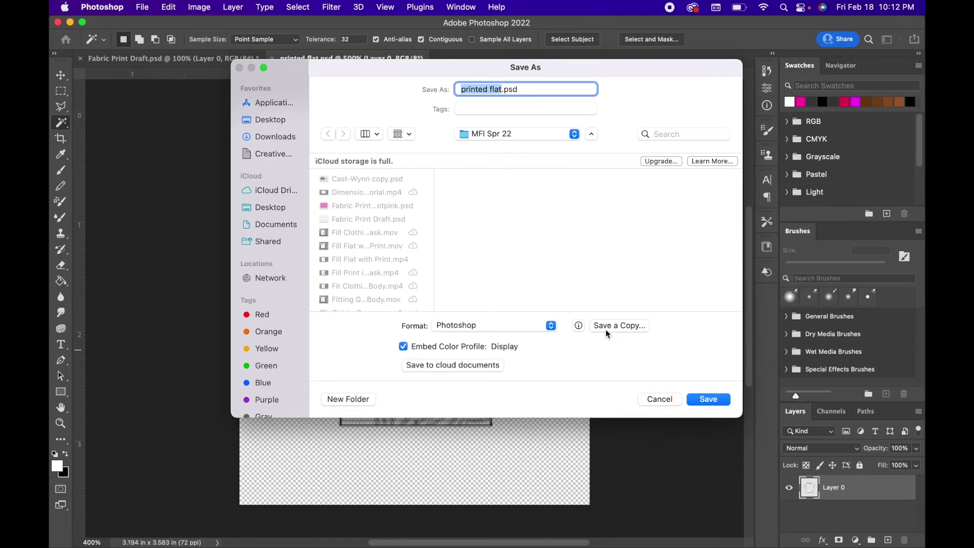
click(605, 327)
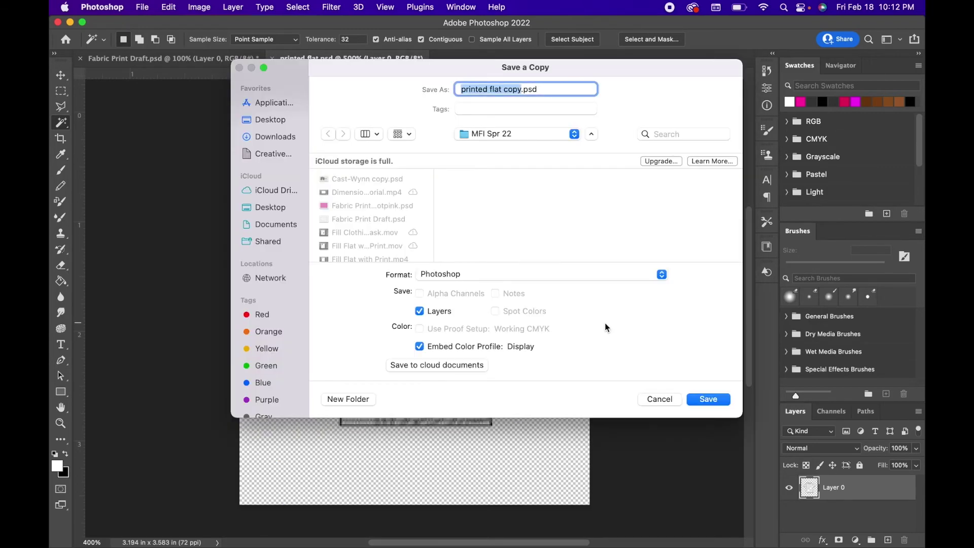
click(661, 274)
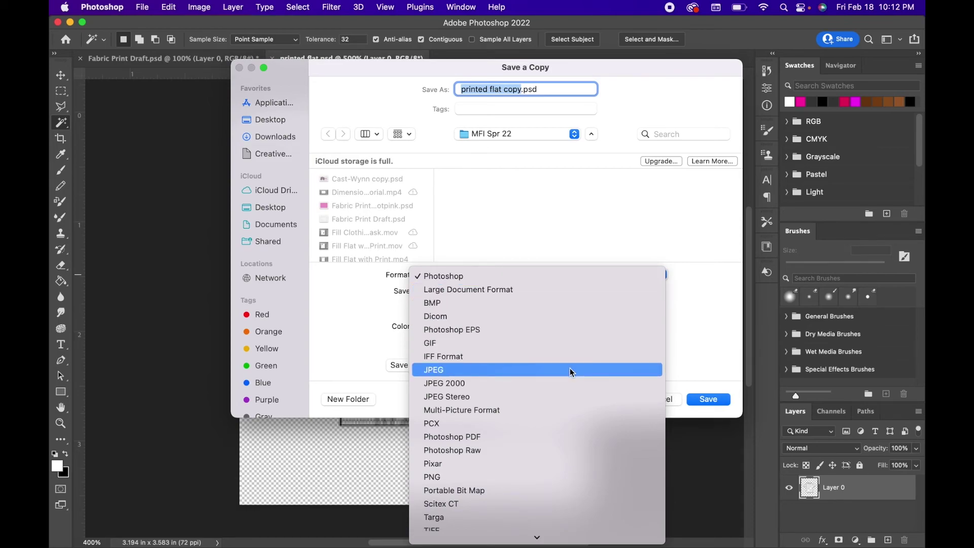
click(570, 370)
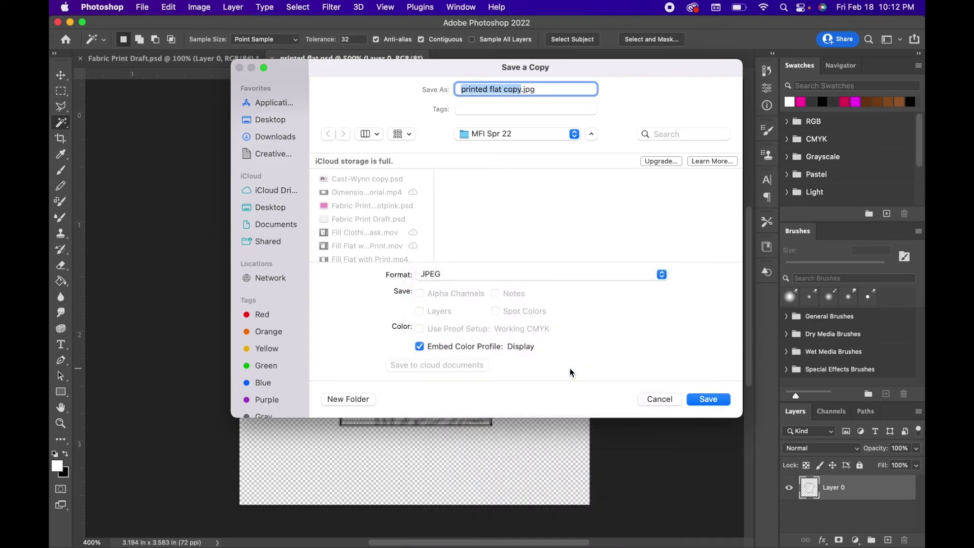
click(709, 399)
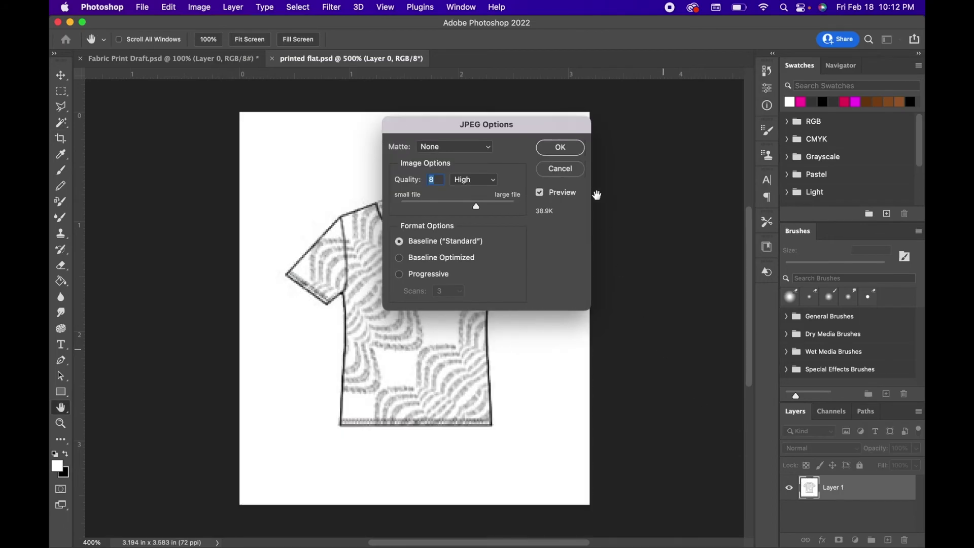
click(568, 152)
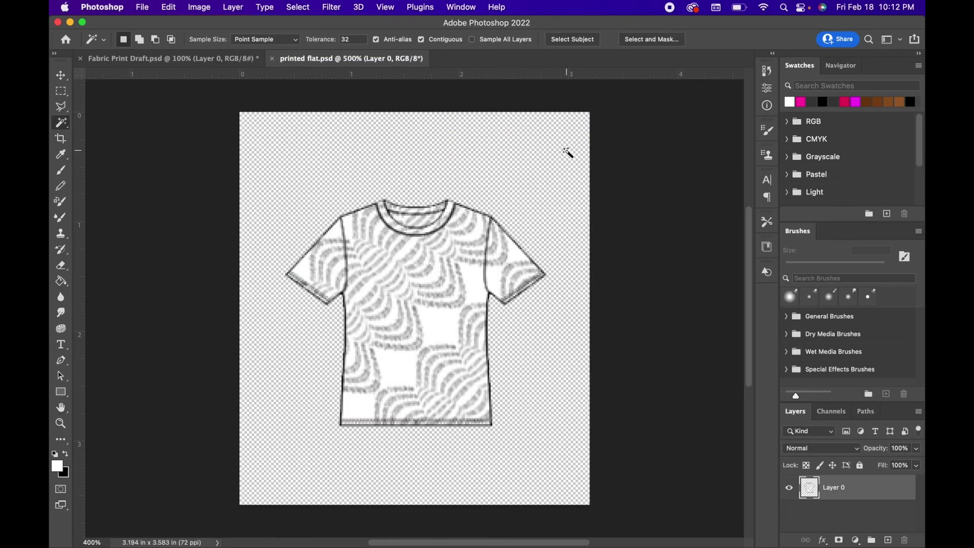